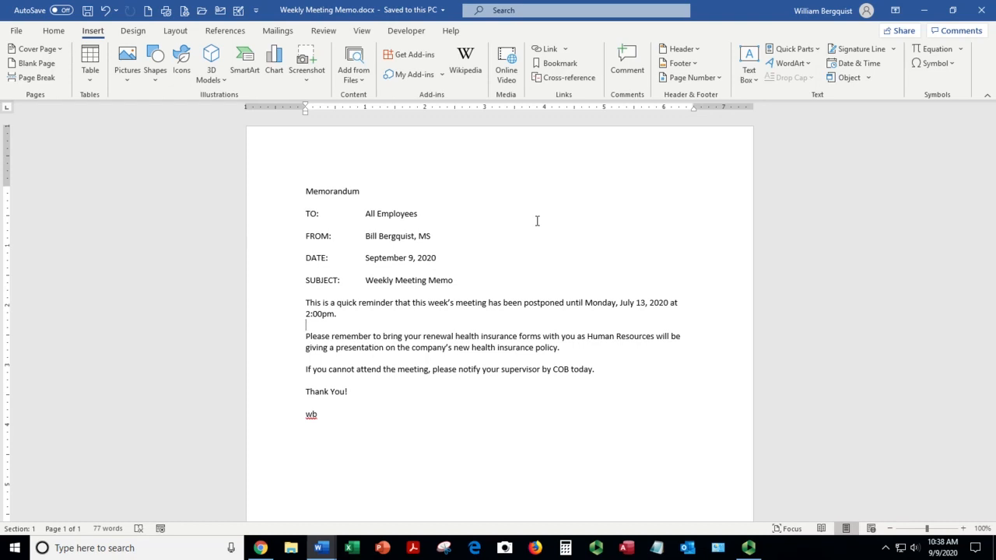
click(412, 247)
click(427, 302)
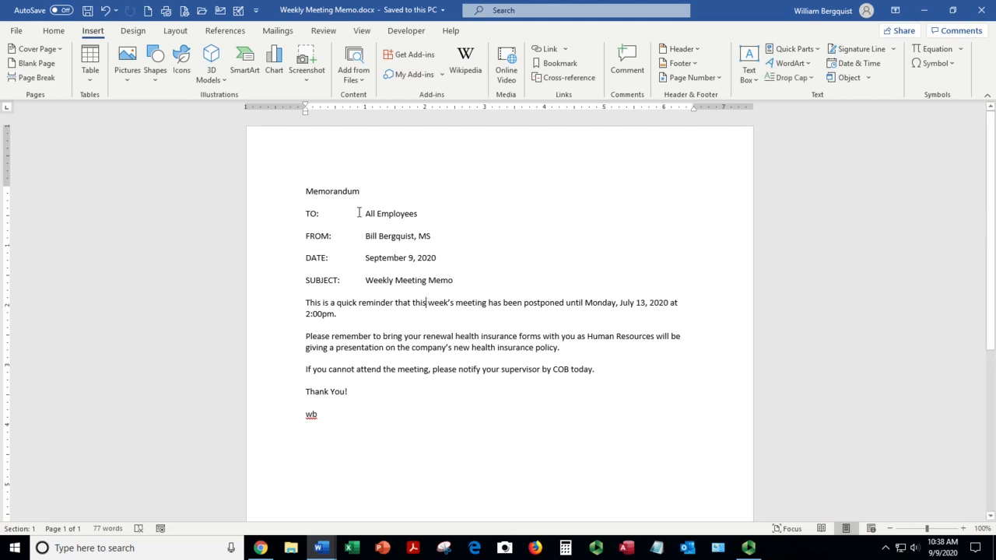
click(337, 191)
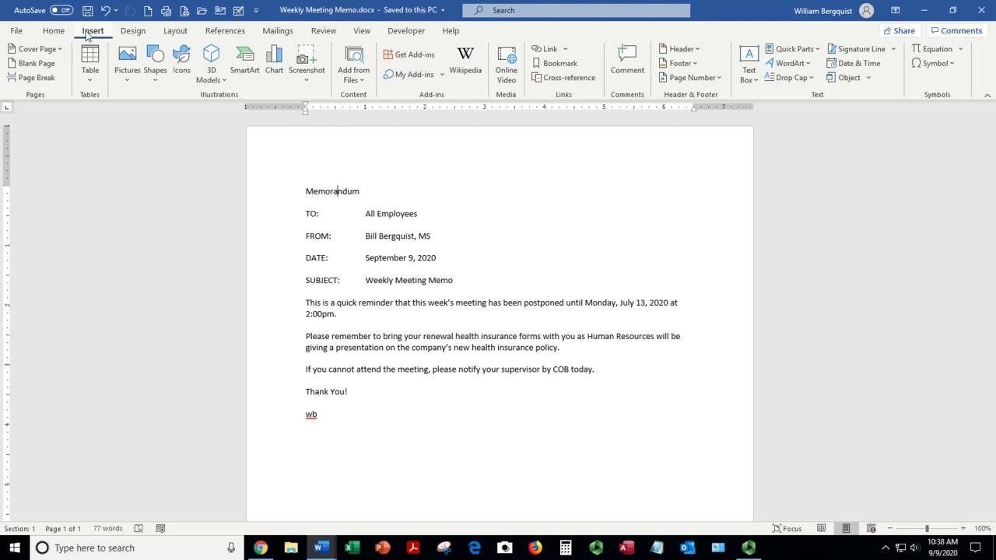
Step: Examine the preset margin options and the custom margin fields for the memo in Page Setup
click(55, 32)
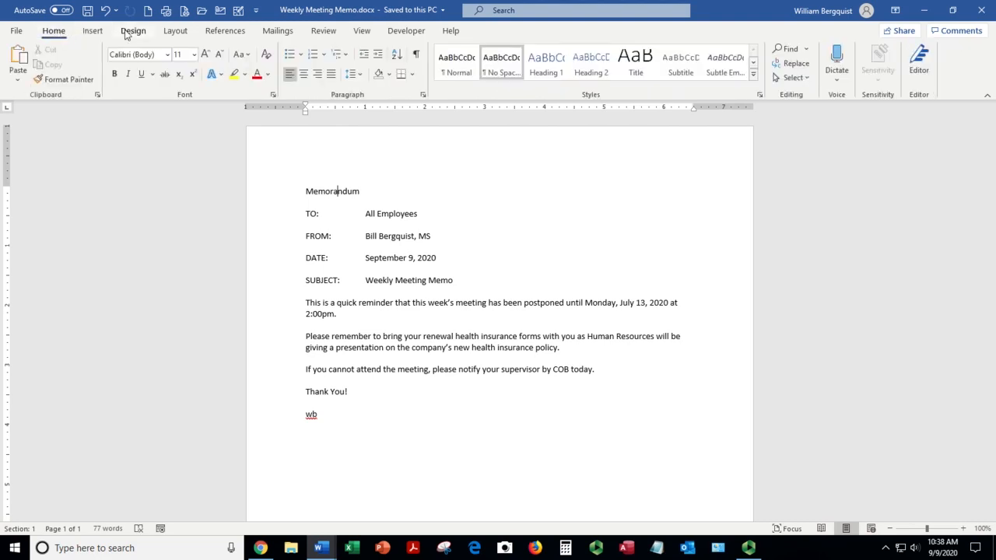
click(175, 32)
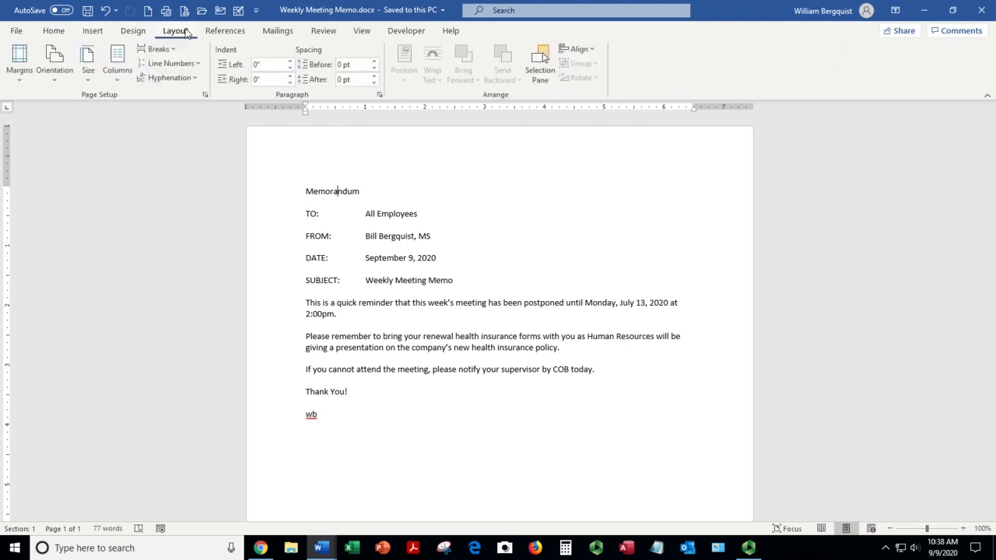
click(17, 72)
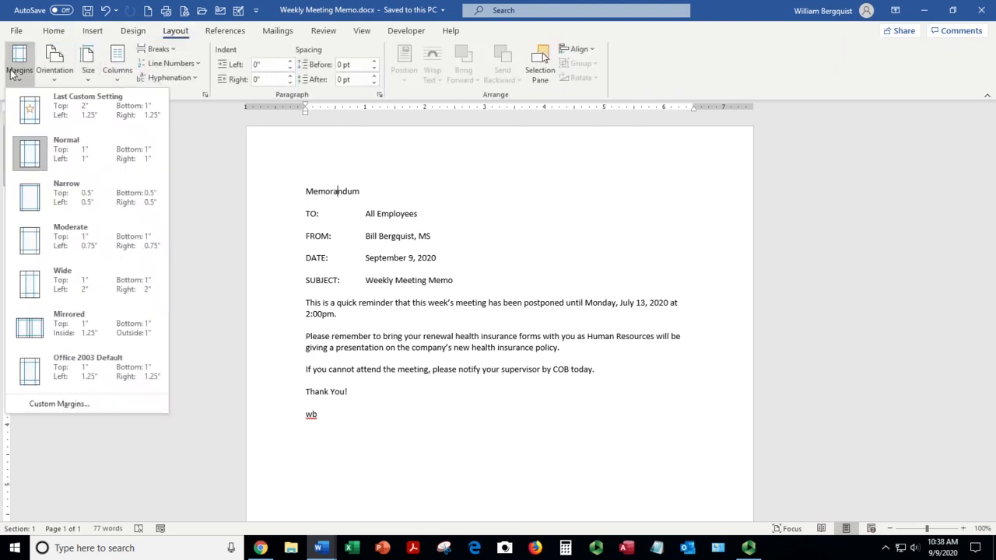
click(67, 402)
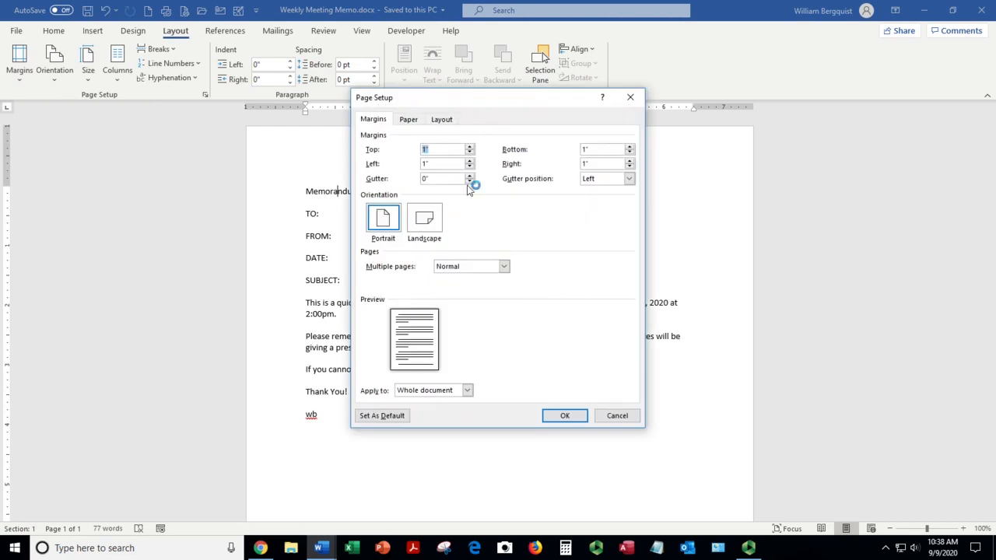
click(435, 149)
click(439, 164)
click(618, 415)
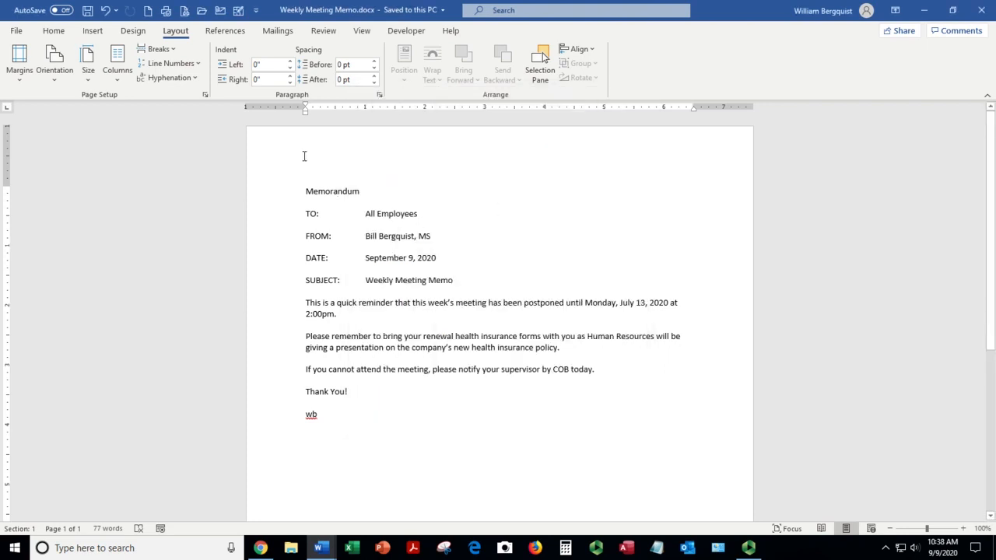
click(19, 62)
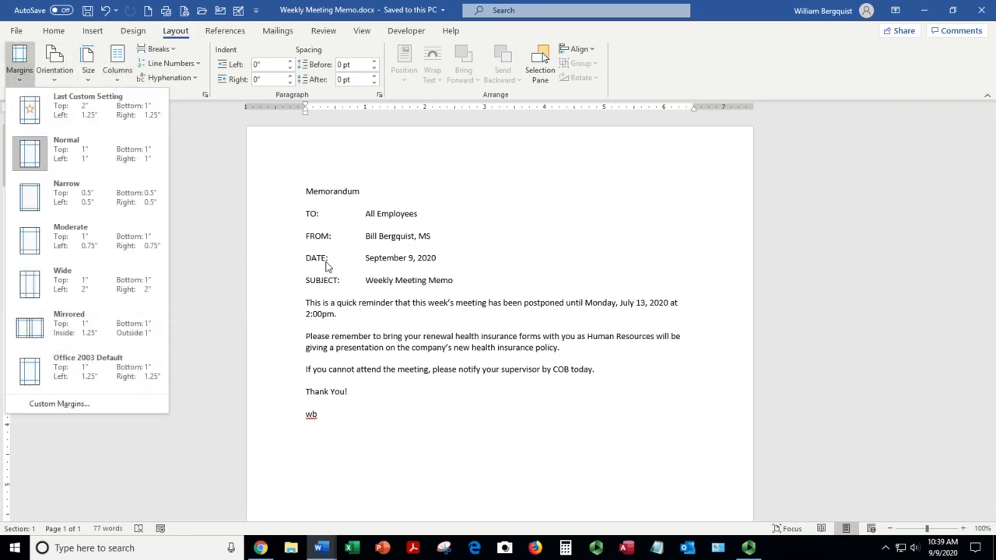
click(324, 190)
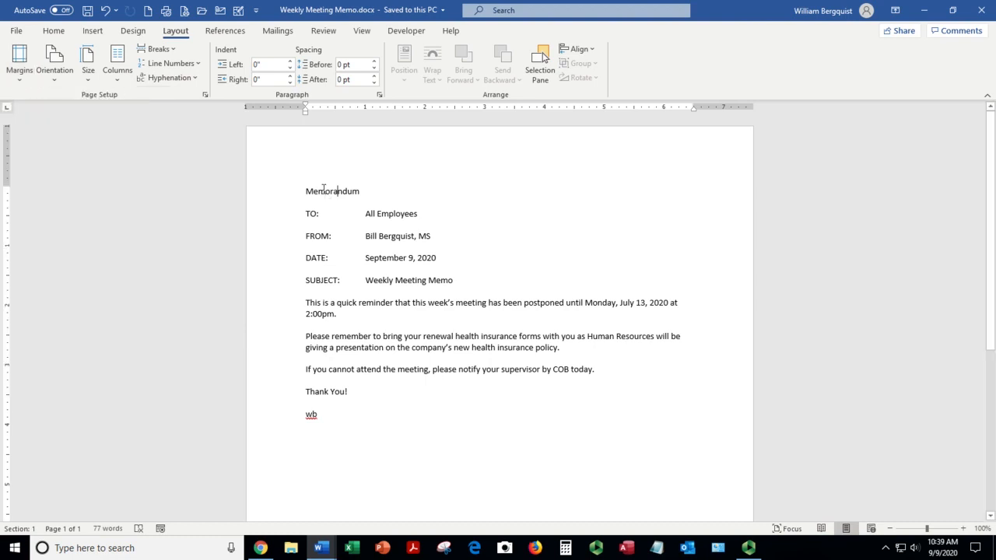
double_click(6, 227)
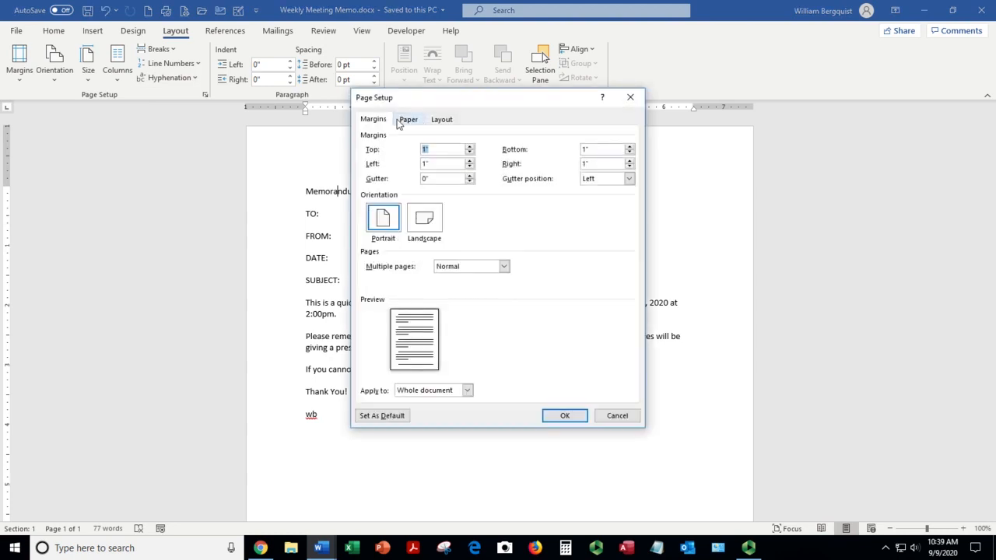
click(617, 415)
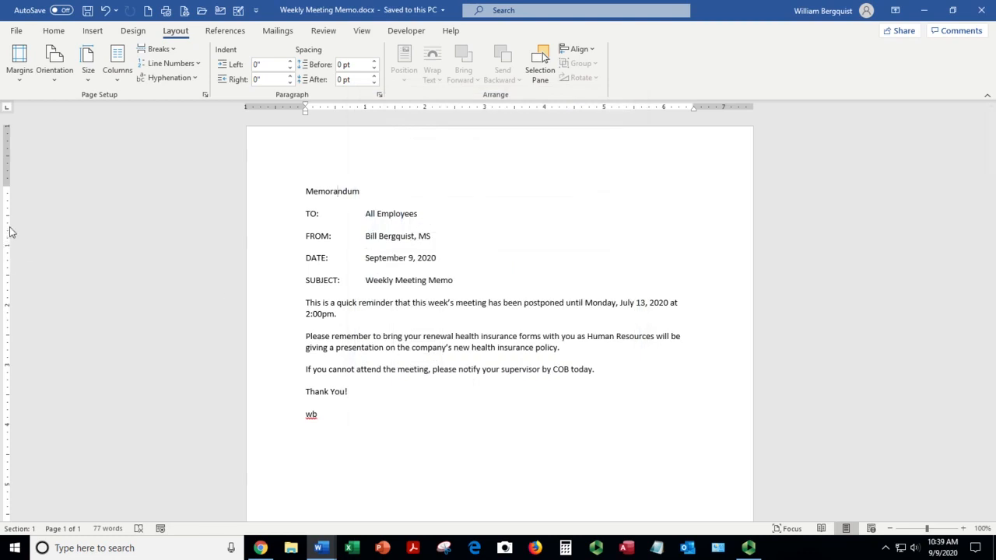
double_click(350, 109)
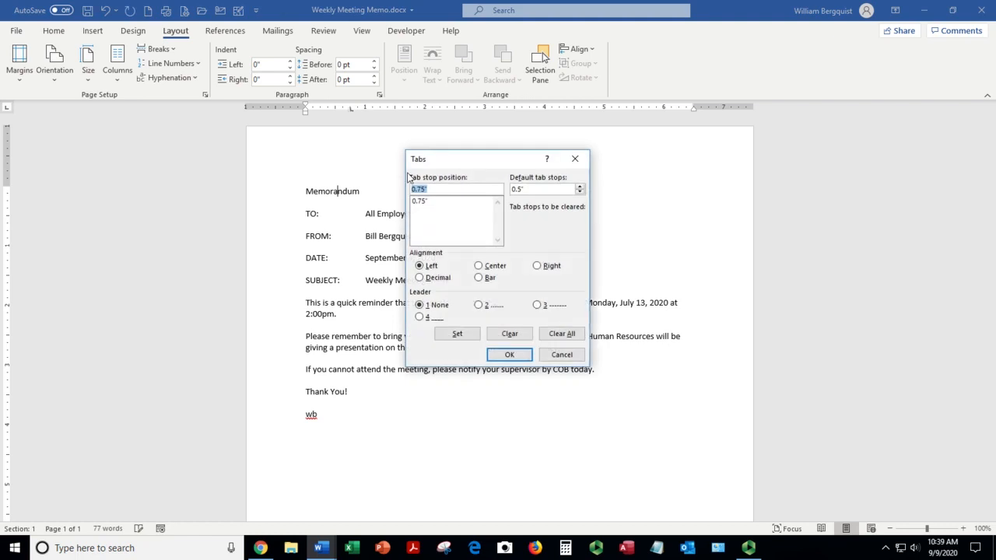
click(575, 159)
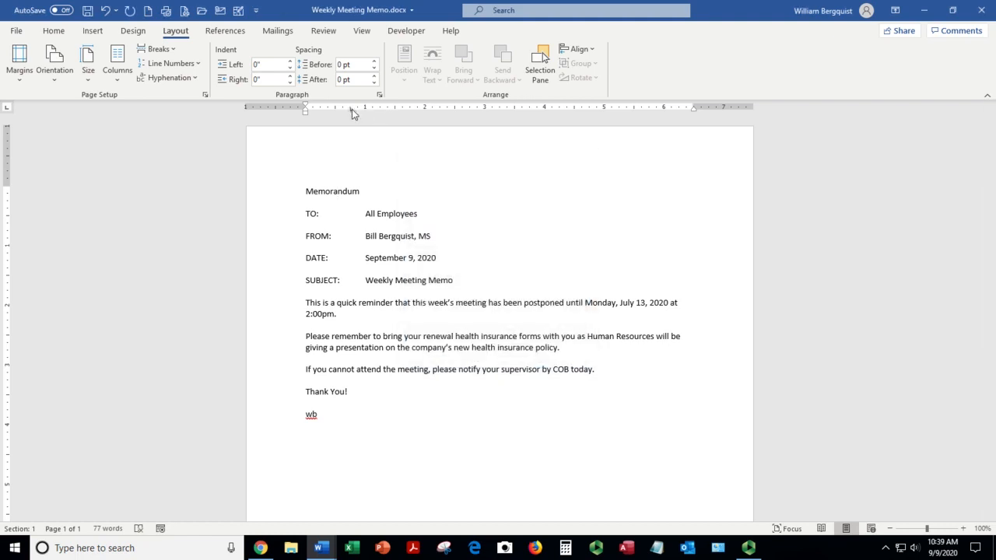
click(352, 109)
drag(352, 108, 351, 173)
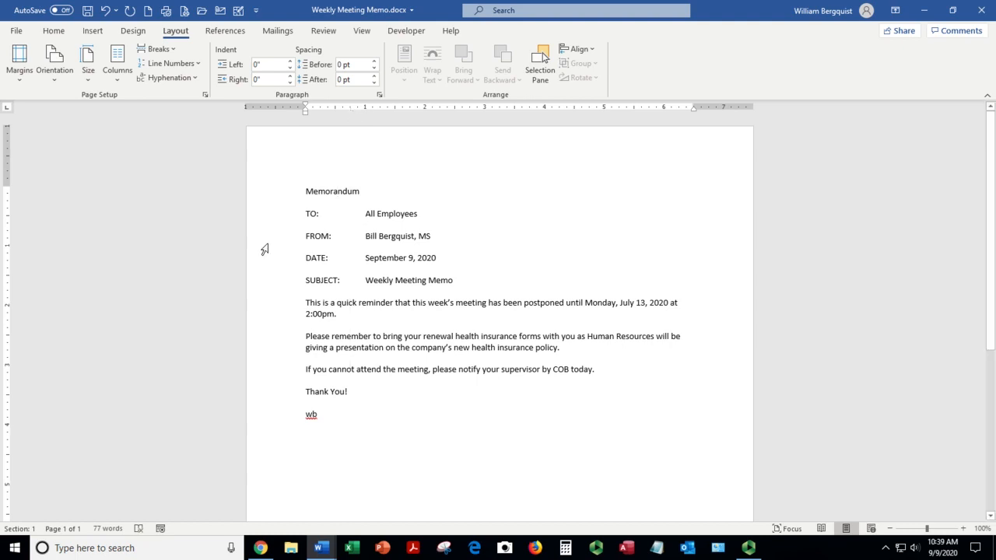
double_click(6, 251)
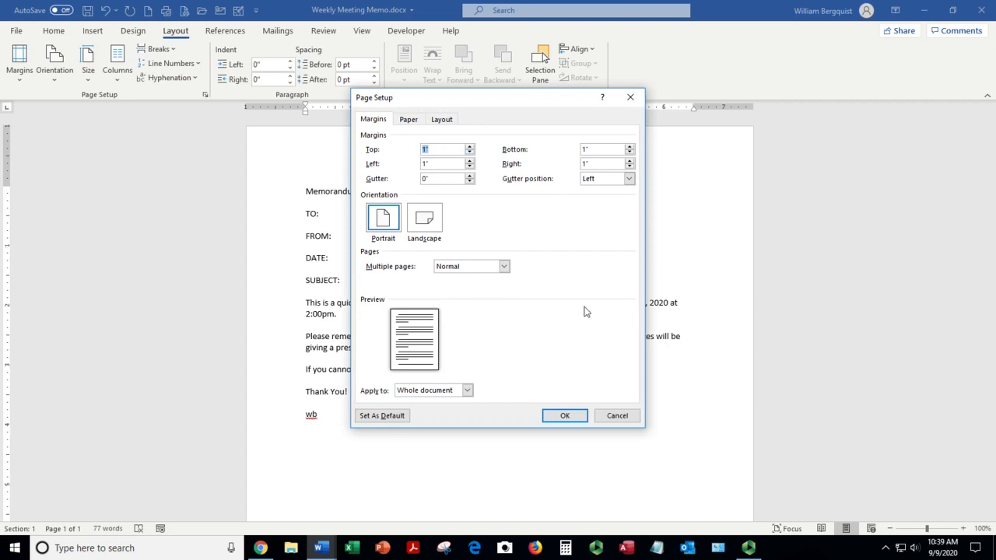
click(618, 415)
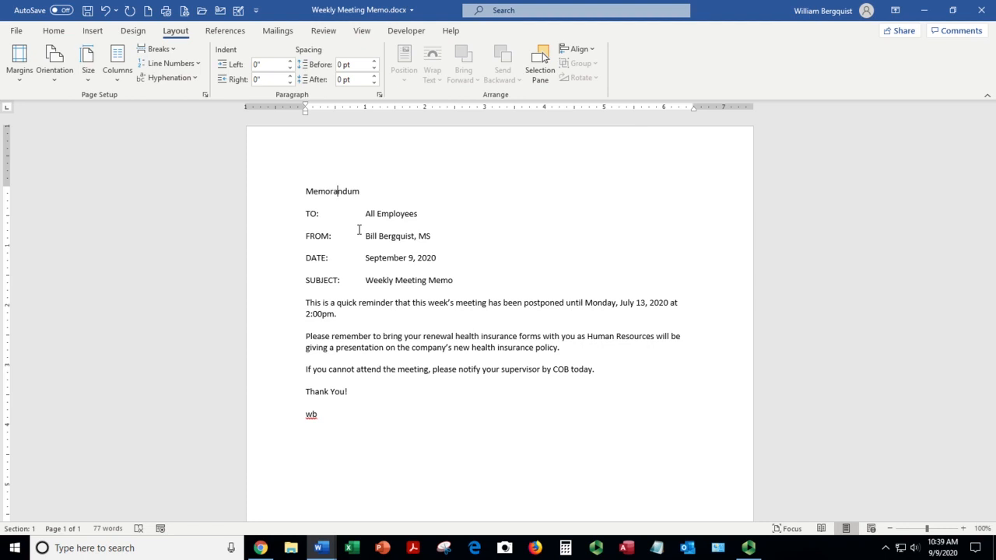
Step: Set the left and right margins of the whole memo to 1.25 inches in Page Setup
click(406, 289)
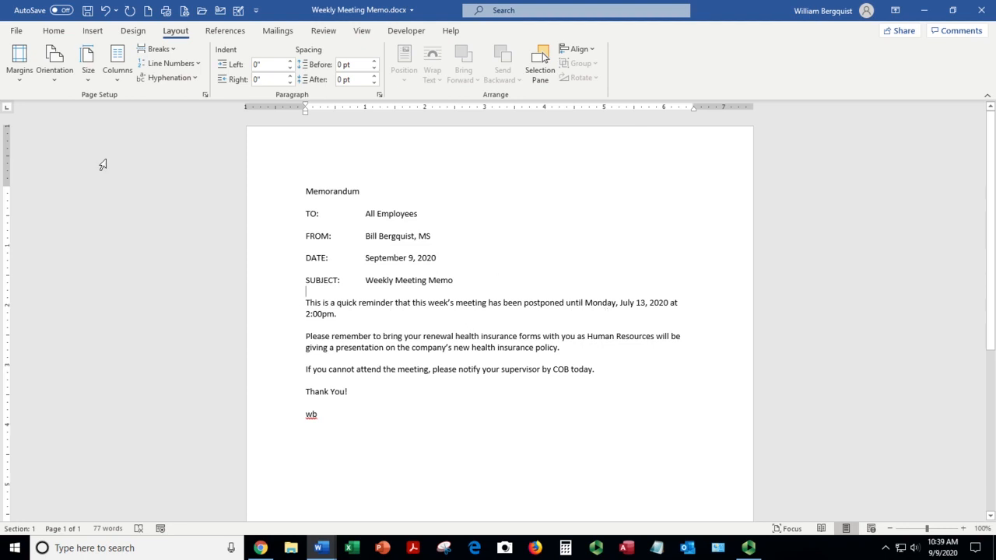
double_click(5, 231)
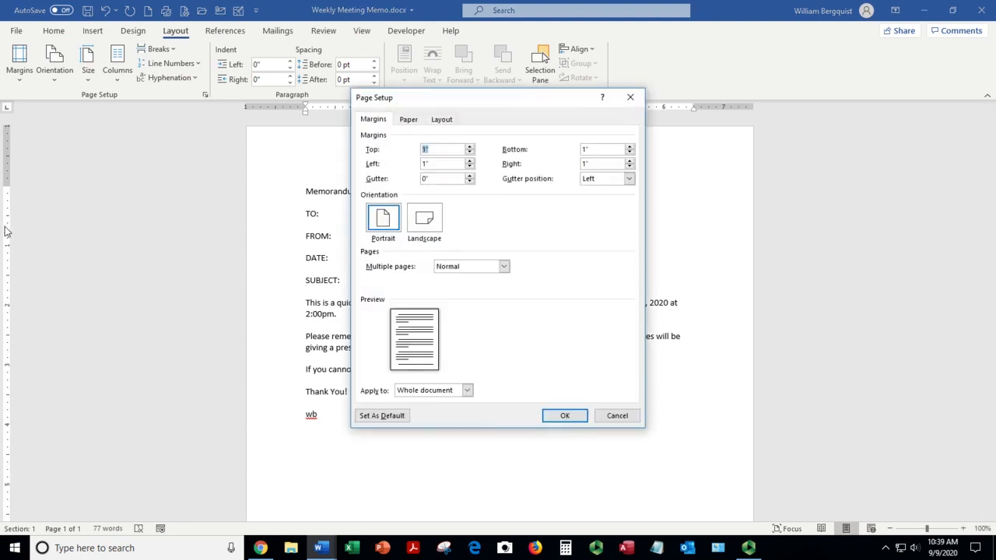
double_click(442, 165)
text(1.25)
click(603, 165)
double_click(602, 165)
text(1.25)
click(566, 416)
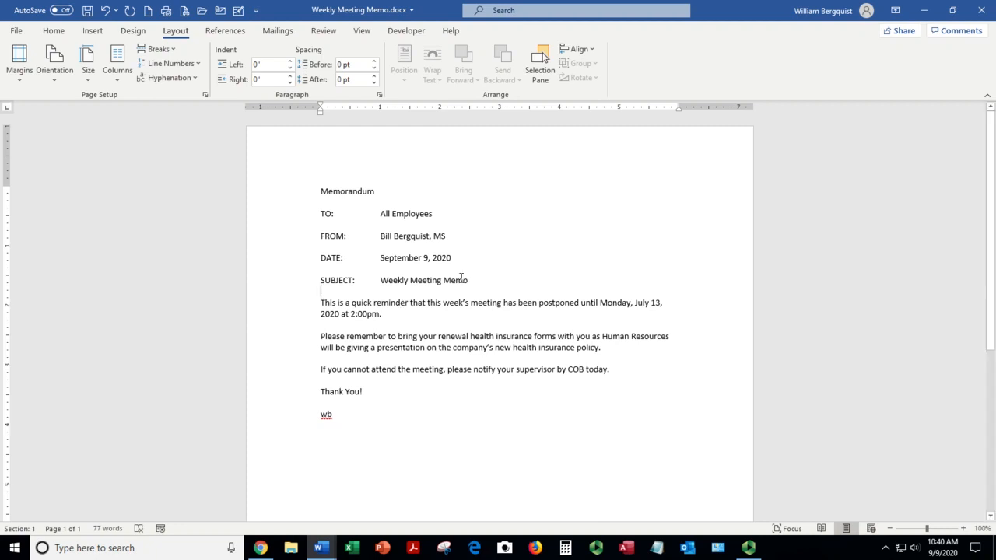
Step: Right-align the "Memorandum" heading on the first line of the document
click(341, 191)
click(53, 31)
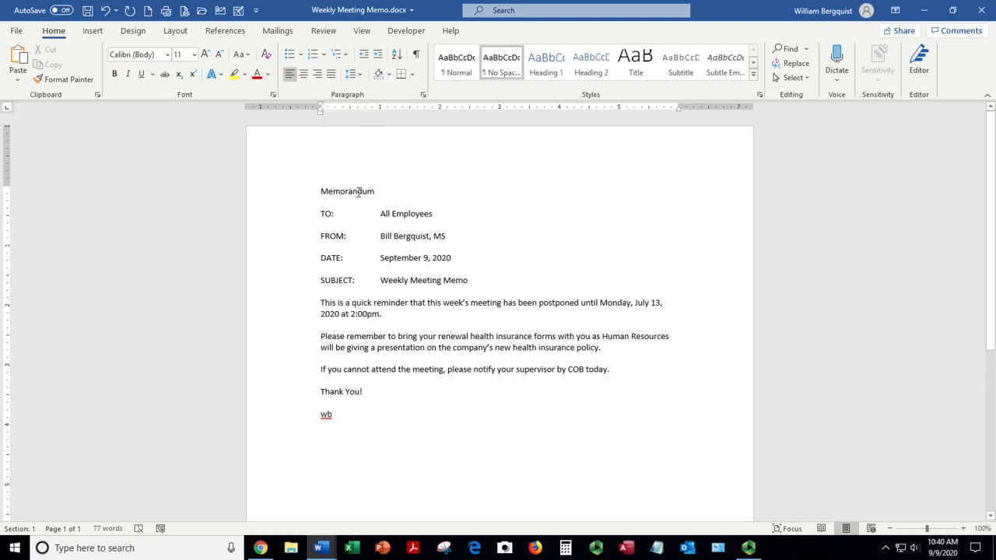
click(318, 74)
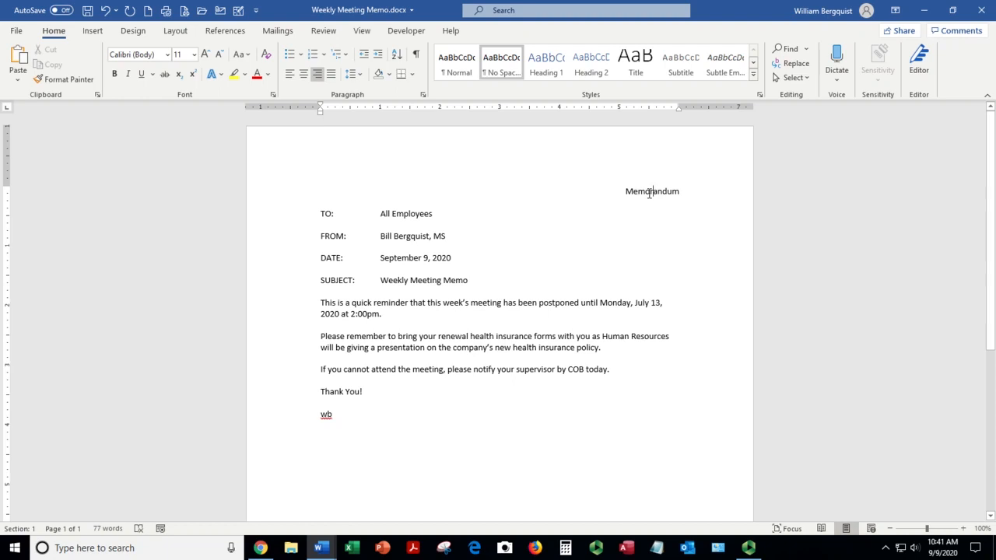
Step: Try left and center alignment on the "Memorandum" heading and return it to right alignment
key(ctrl+l)
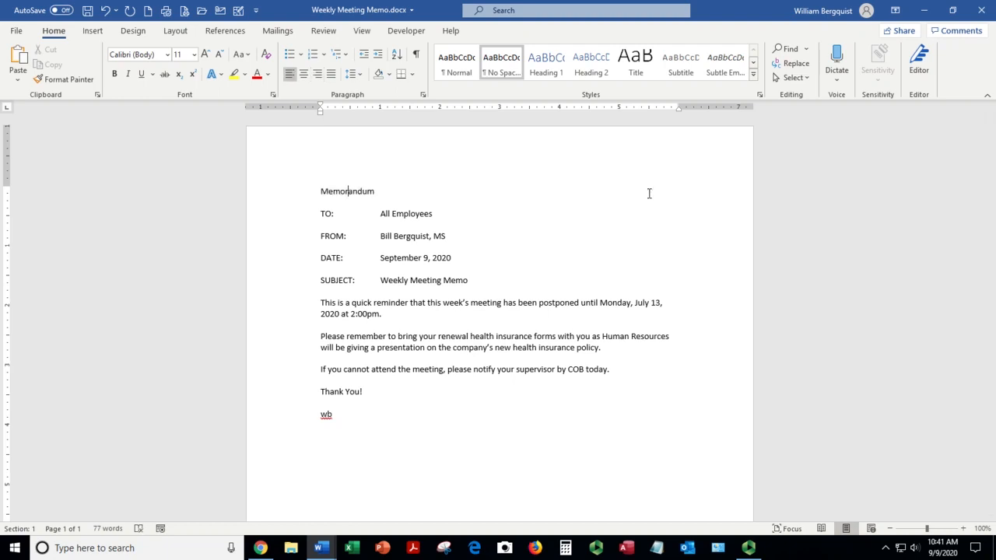
key(ctrl+e)
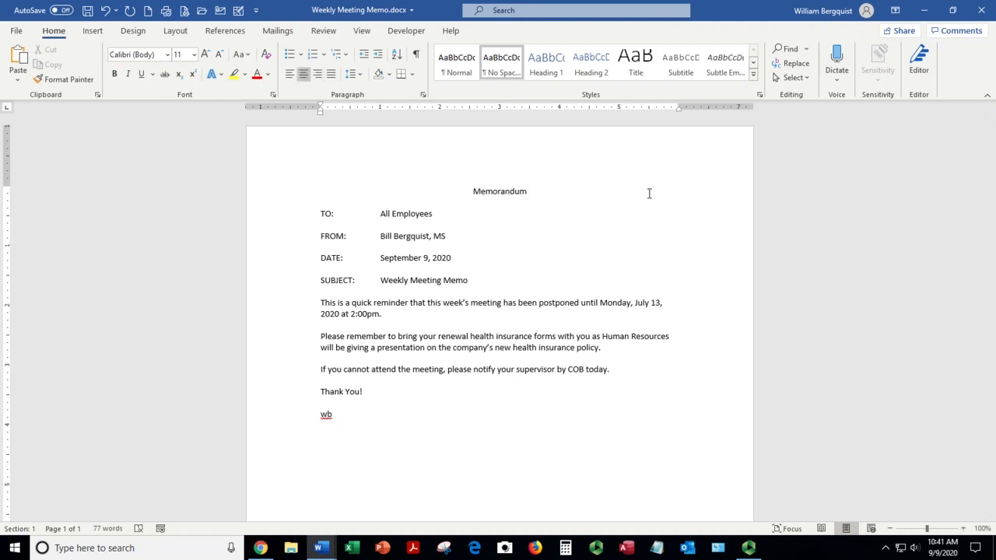
key(ctrl+r)
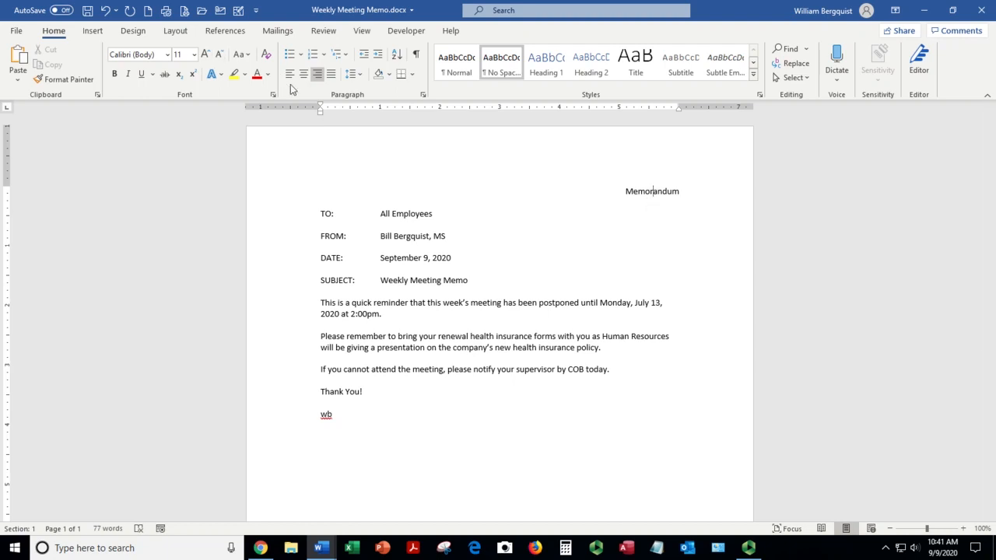
Step: Format the "Memorandum" heading as bold with a font size of 20
double_click(652, 191)
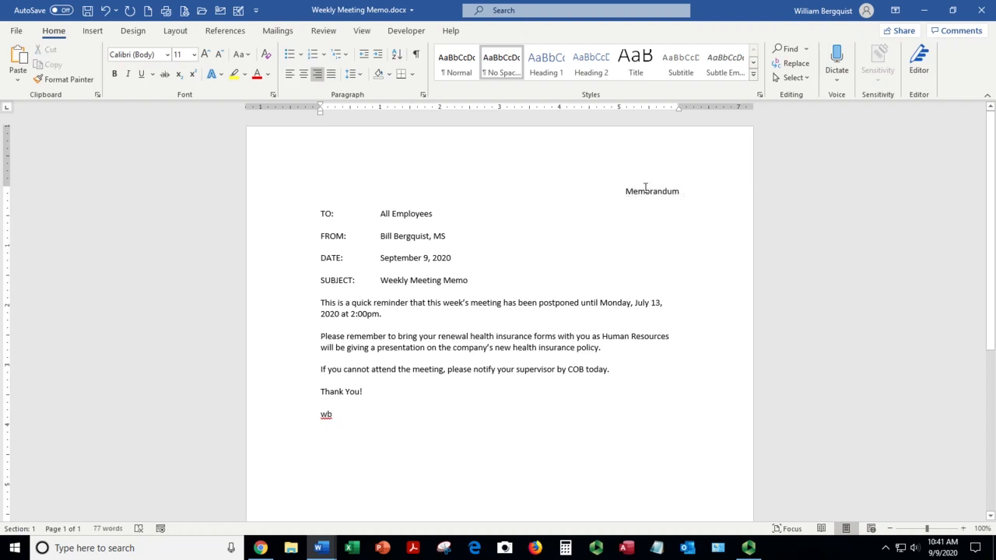
click(654, 192)
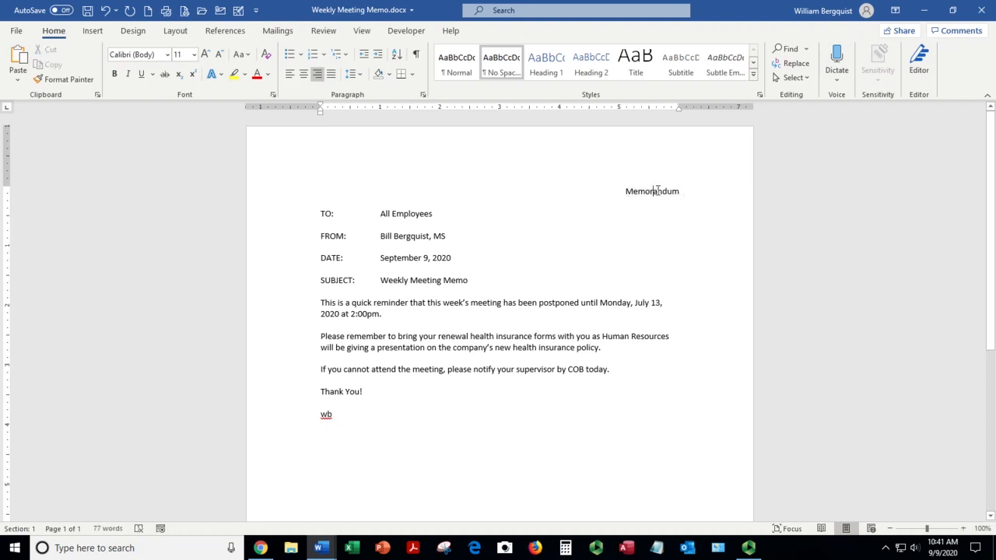
click(194, 54)
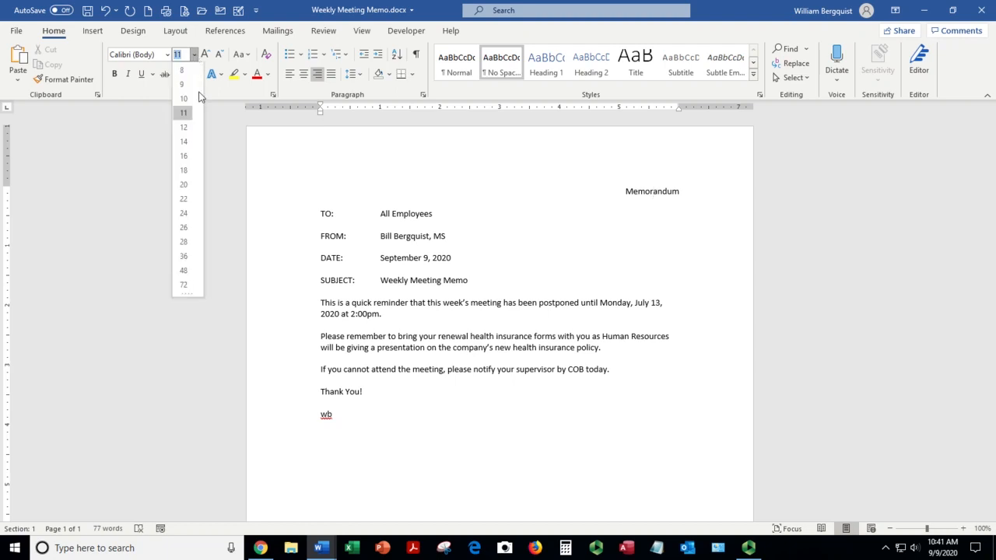
click(183, 184)
click(116, 74)
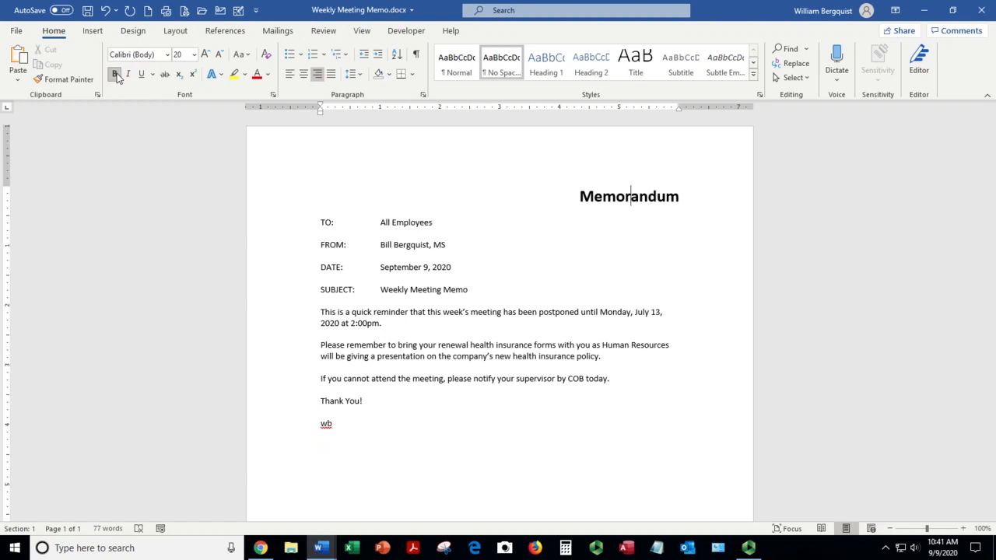
Step: Change the case of the "Memorandum" heading to UPPERCASE
click(625, 196)
click(648, 196)
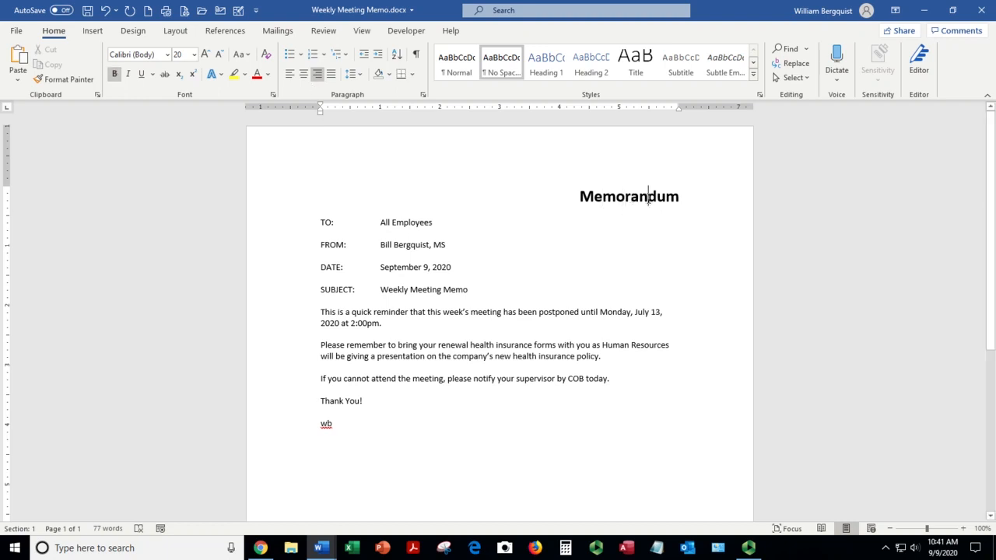
click(620, 199)
click(242, 58)
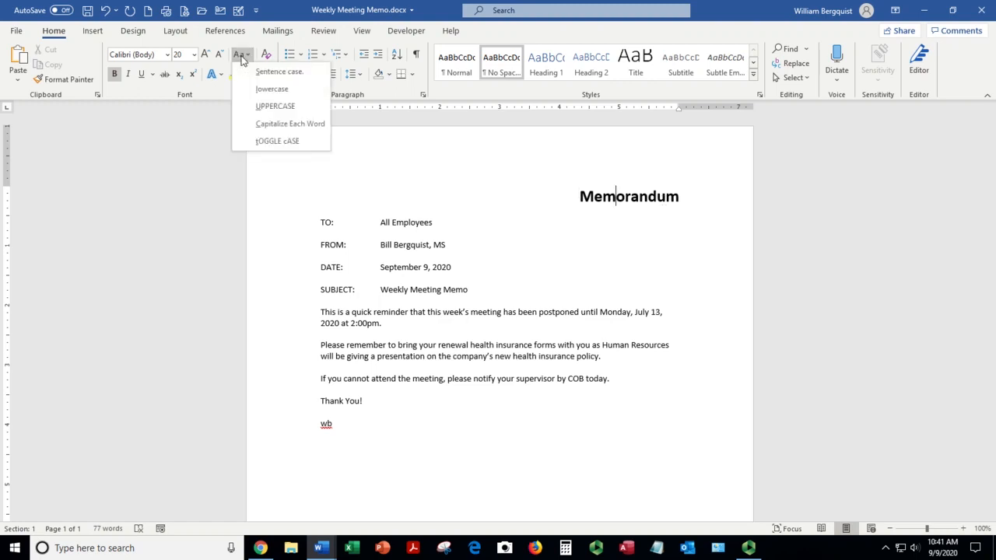
click(265, 108)
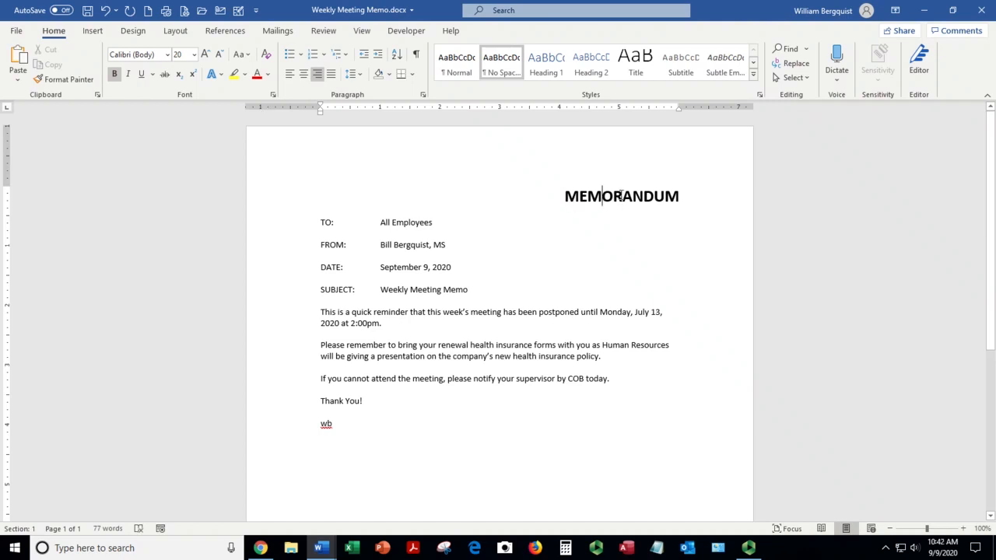
Step: Cycle the heading's letter case repeatedly through lowercase, capitalized and uppercase, ending with only the first letter capitalized
key(shift+F3)
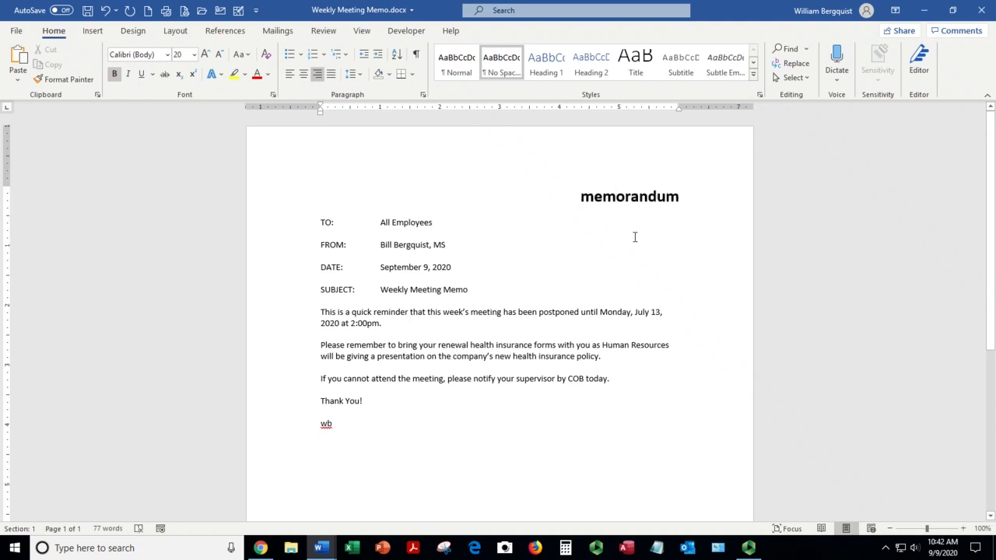
key(shift+F3)
key(shift+F3)
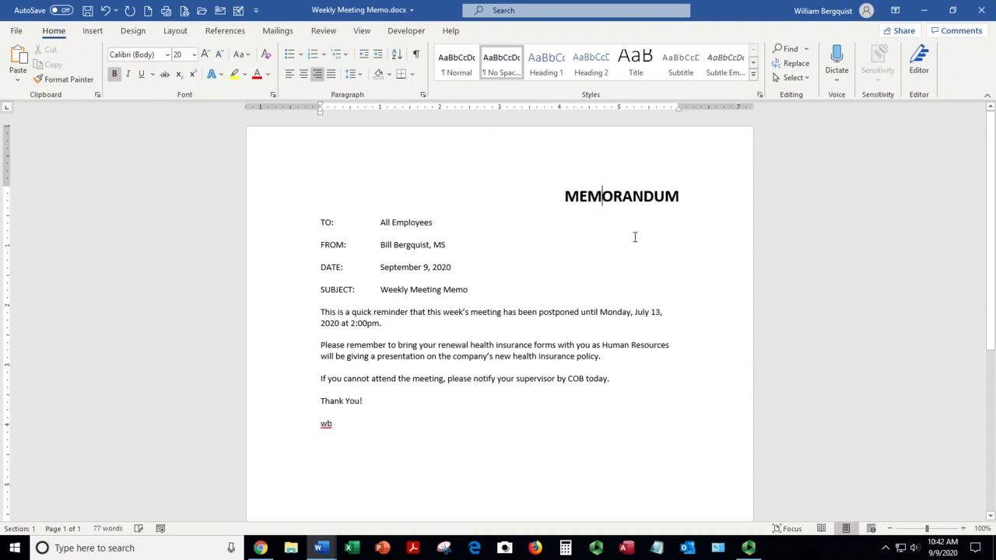
key(shift+F3)
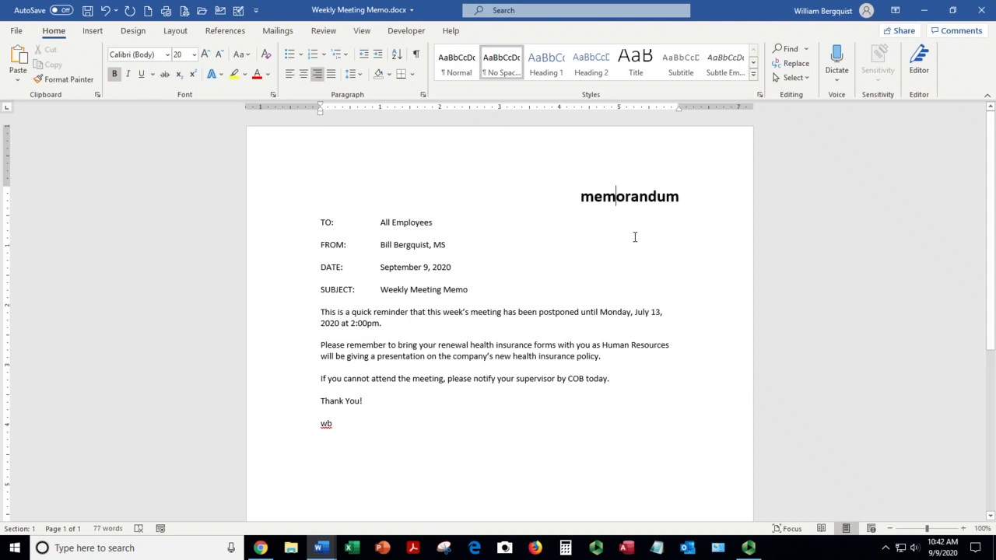
key(shift+F3)
key(shift+F3)
key(shift+F3)
key(shift+F3)
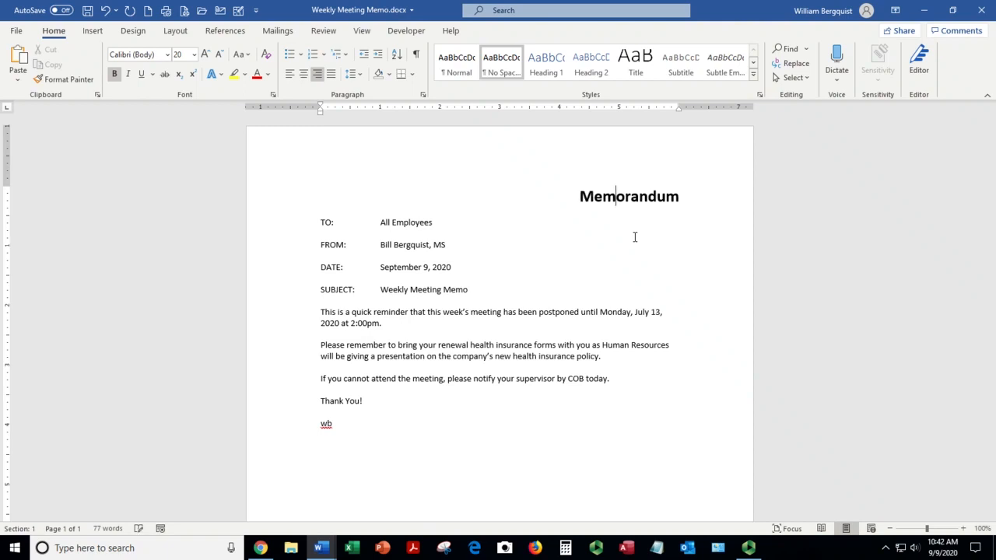
Step: Change the "Memorandum" heading to UPPERCASE with a bottom border, and save the memo
key(shift+F3)
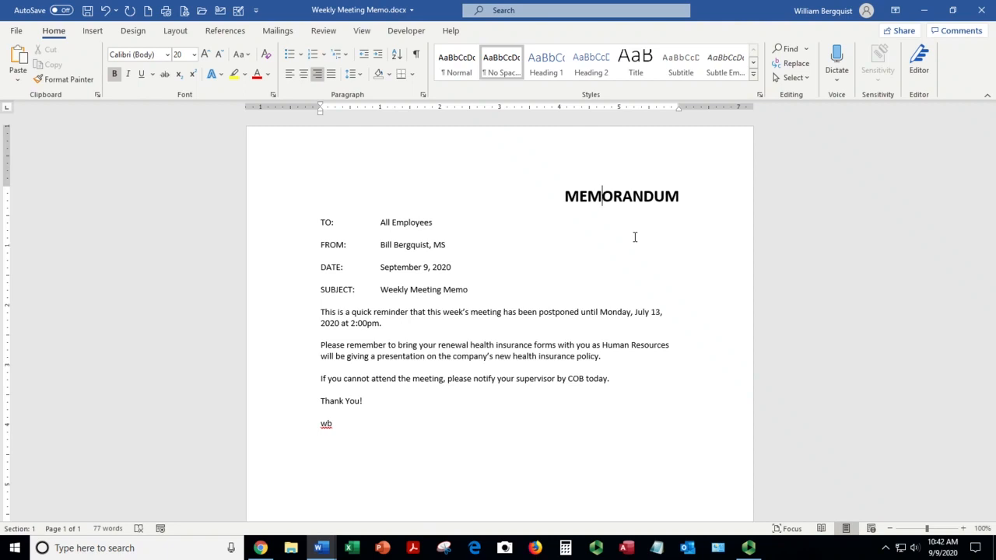
click(625, 196)
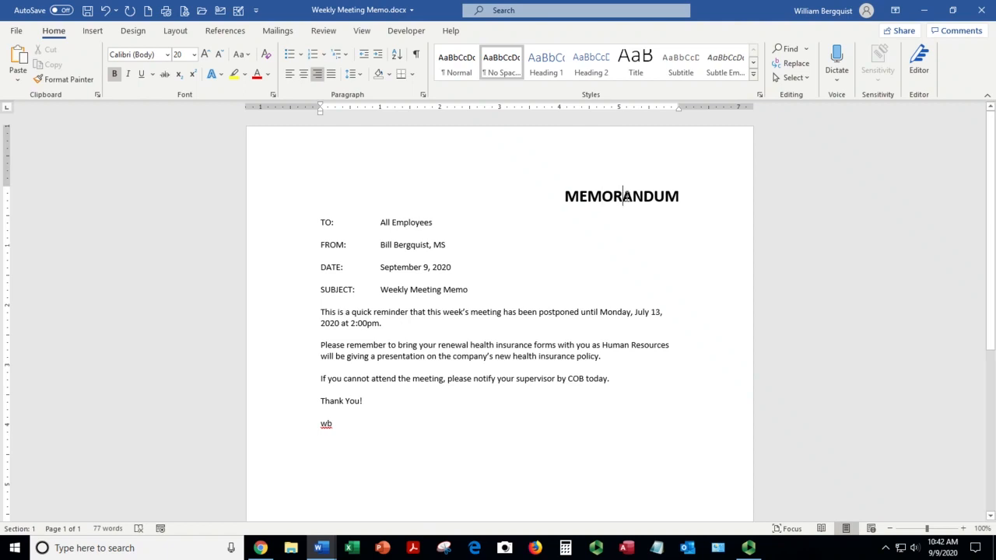
click(401, 76)
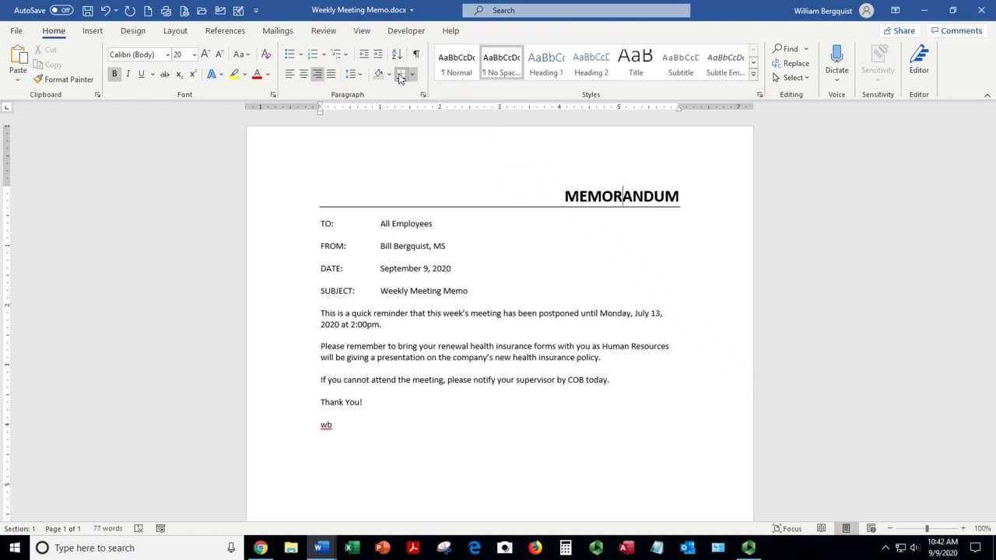
click(412, 74)
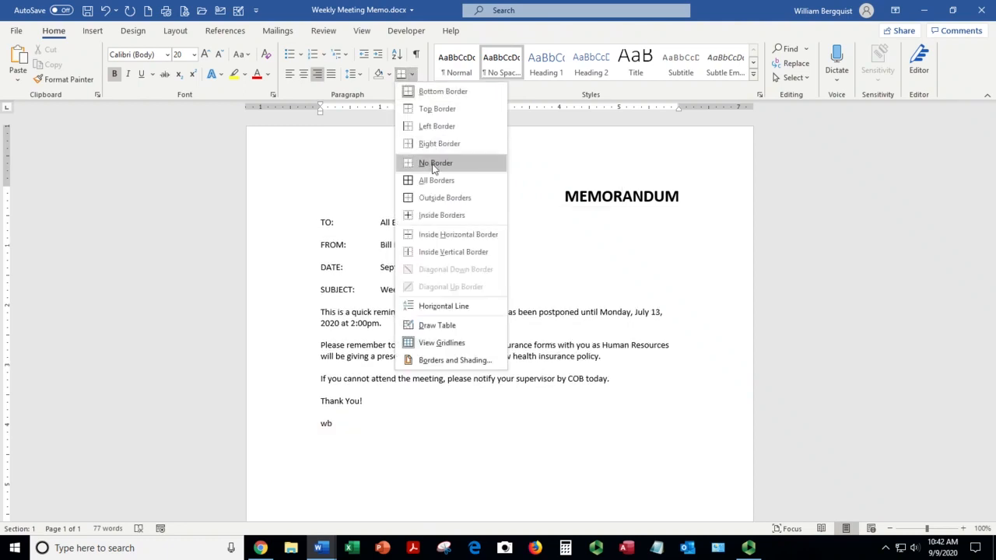
click(440, 92)
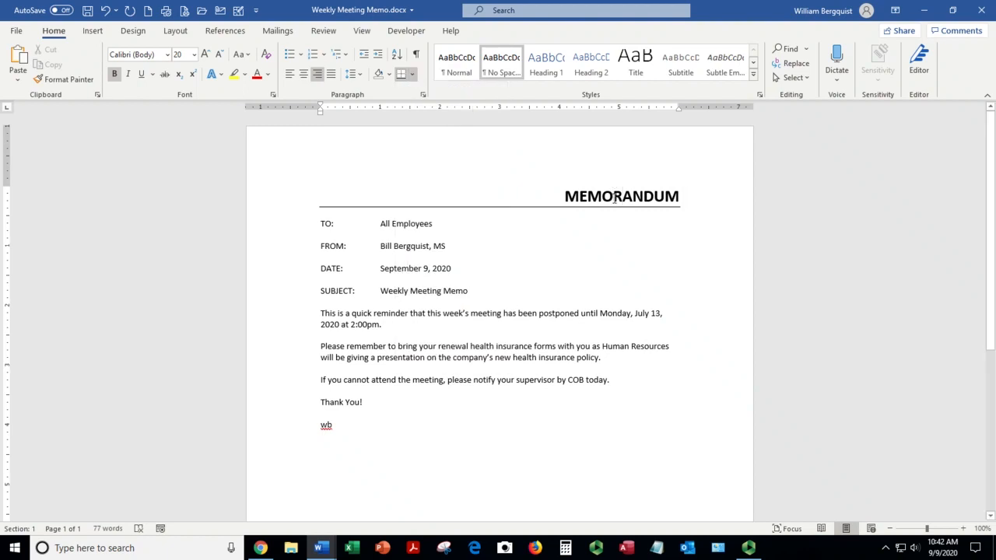
click(88, 11)
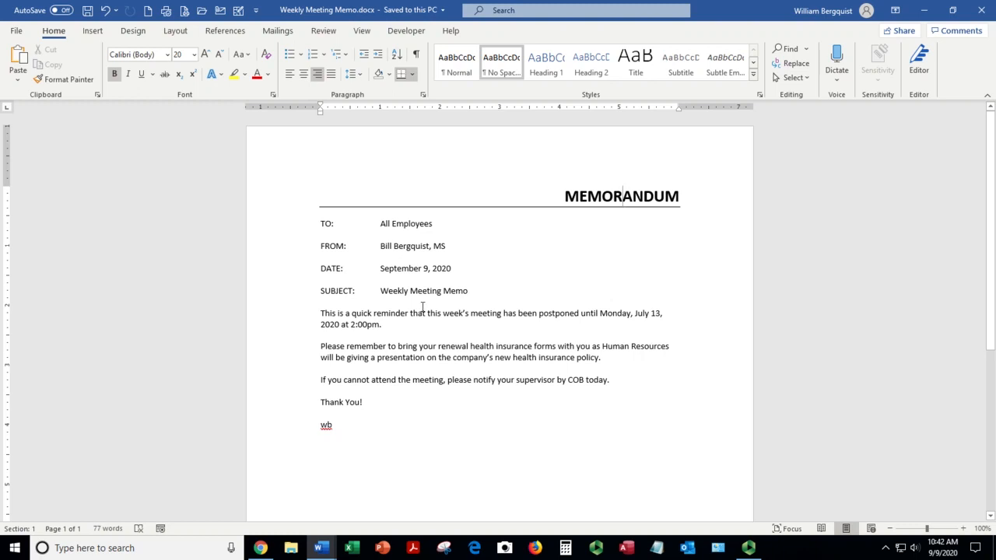
Step: Delete the word "quick" from the memo's first body paragraph
triple_click(420, 320)
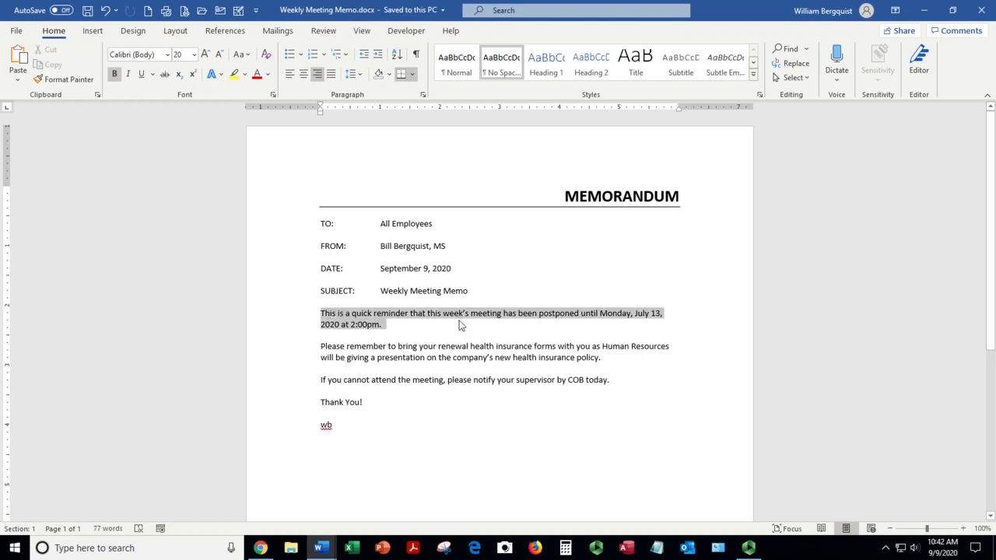
click(453, 358)
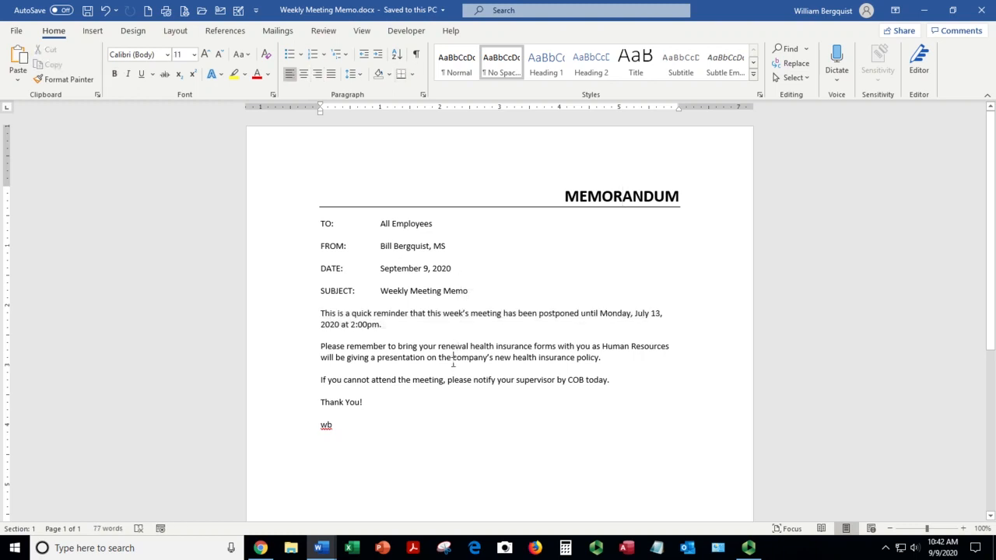
double_click(364, 311)
click(439, 349)
scroll(439, 350, up, 2)
scroll(438, 349, up, 3)
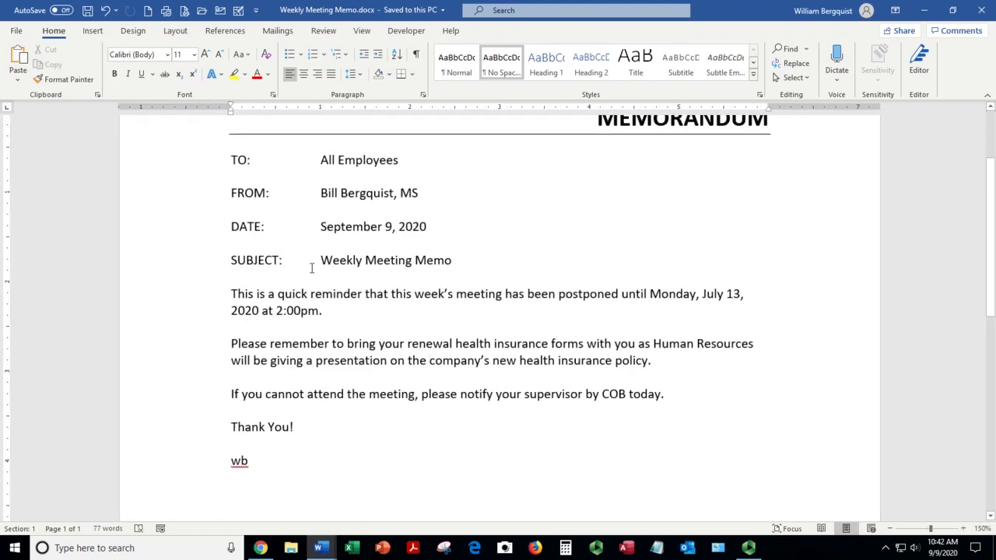
double_click(288, 294)
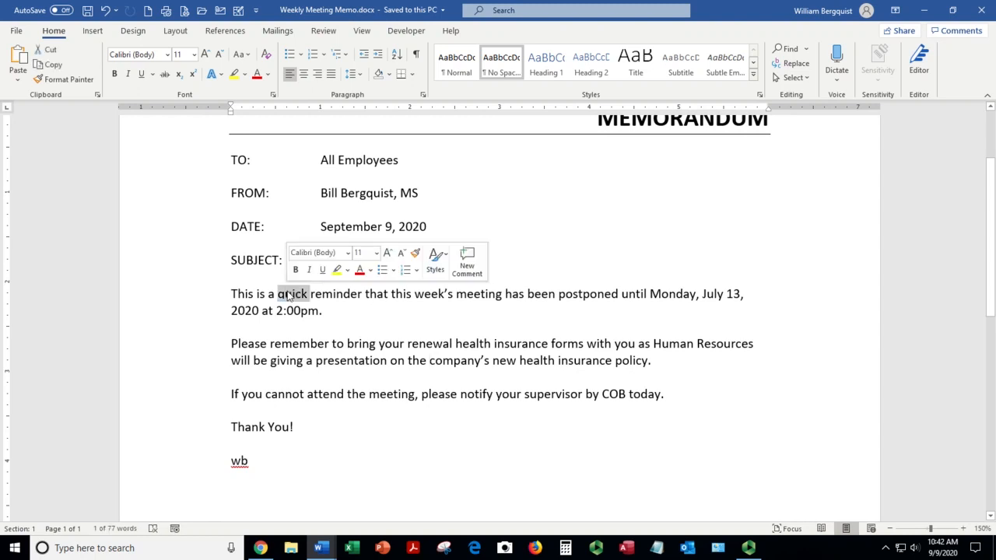
key(Delete)
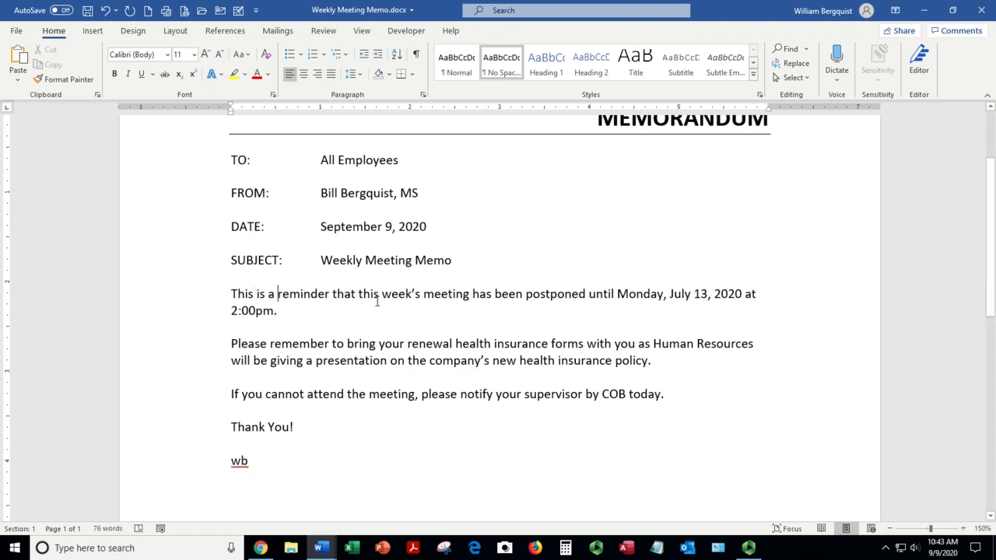
Step: Select the word "reminder" and the first two body paragraphs in turn, clearing the selection at the end
triple_click(347, 293)
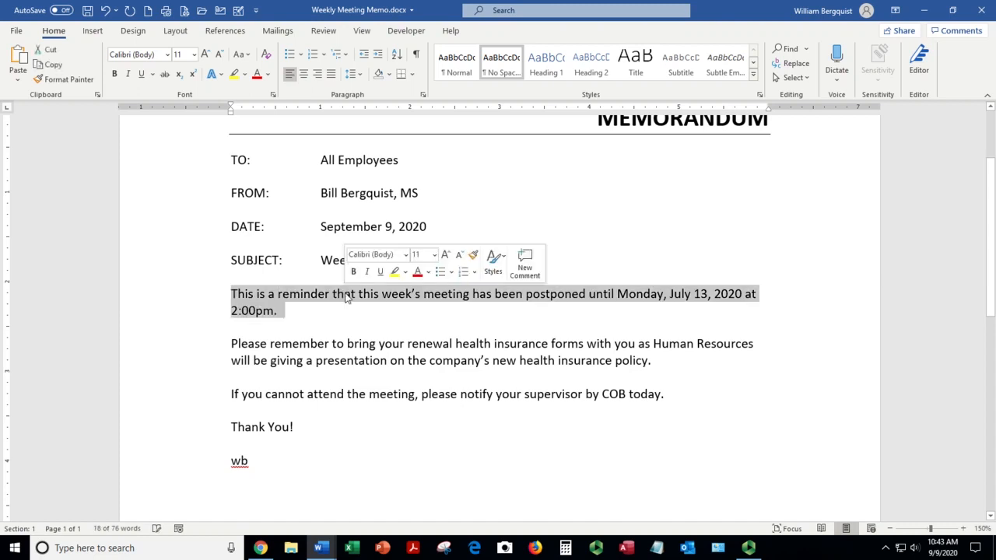
click(319, 361)
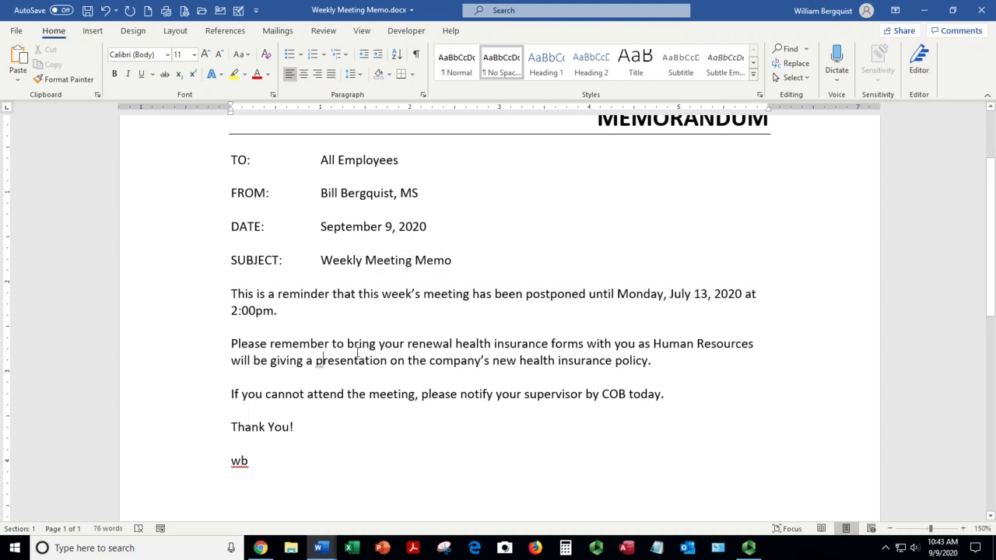
triple_click(358, 353)
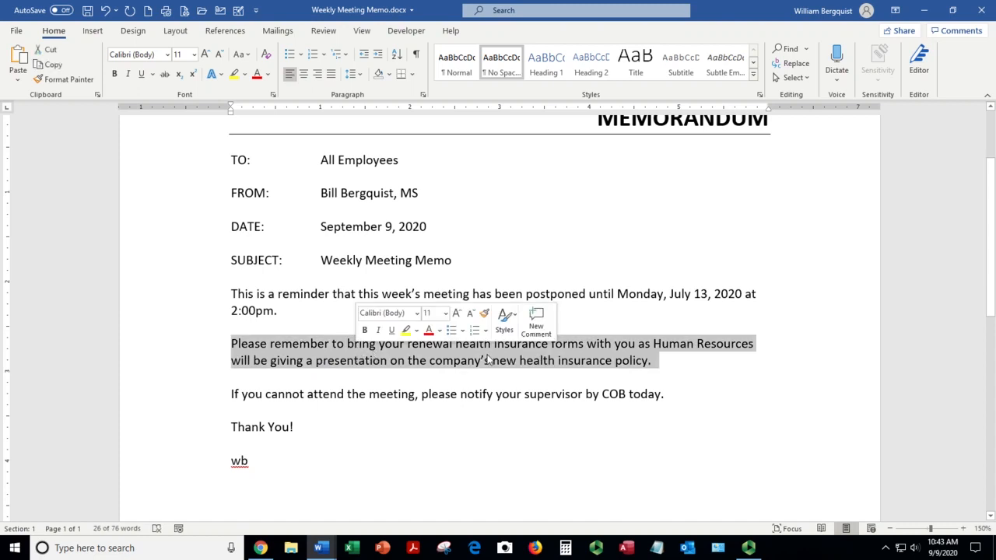
click(324, 393)
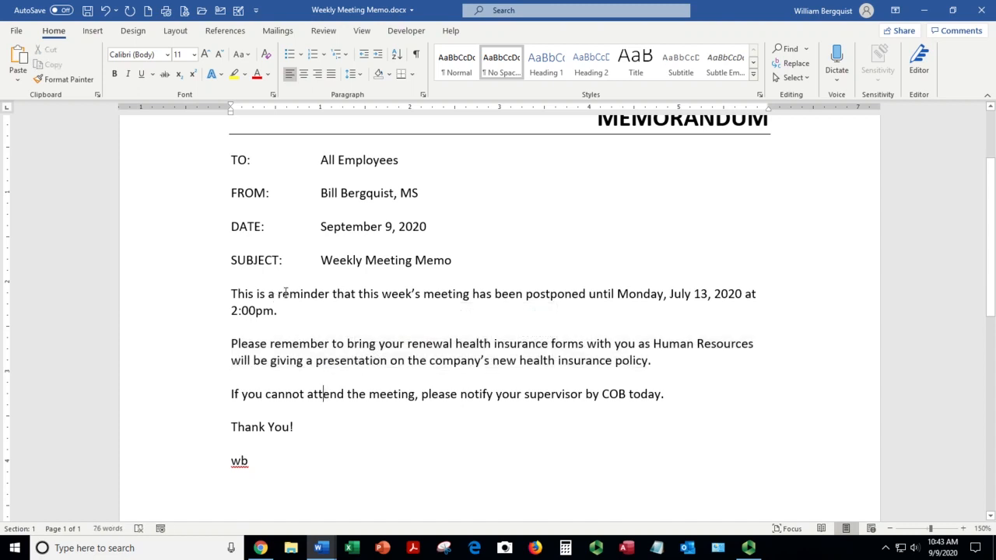
double_click(285, 293)
click(283, 295)
triple_click(283, 296)
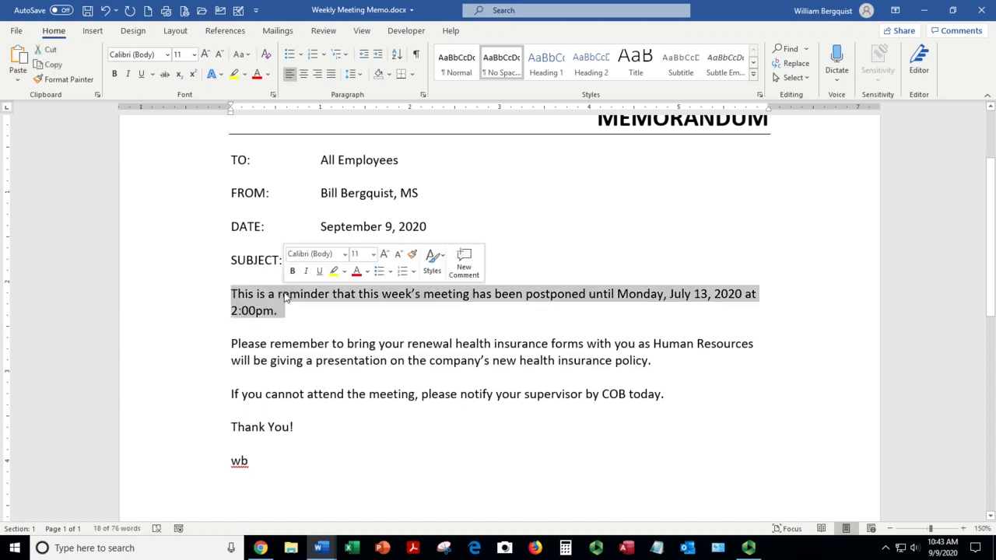
triple_click(301, 359)
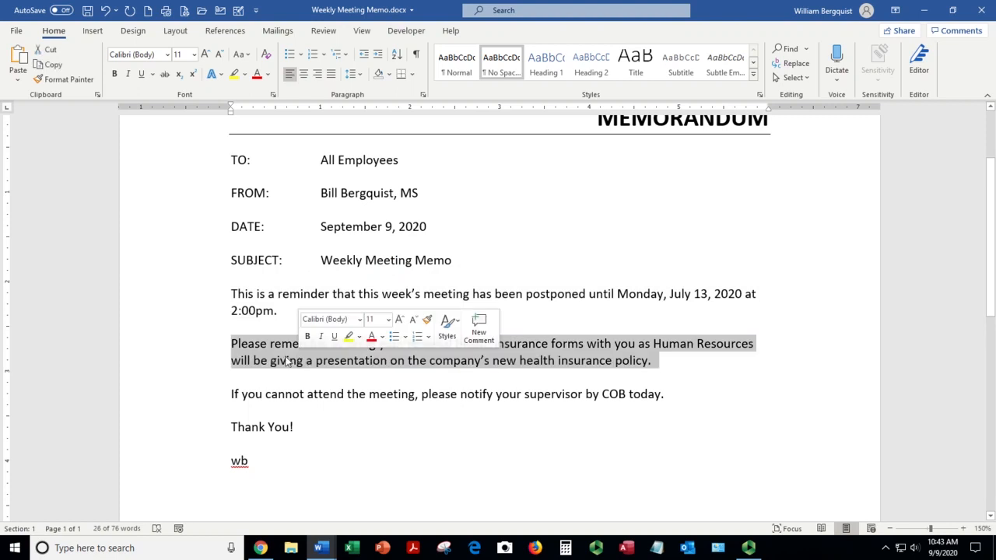
click(286, 359)
Step: Select all of the memo's text two different ways, clearing the selection each time
key(ctrl+a)
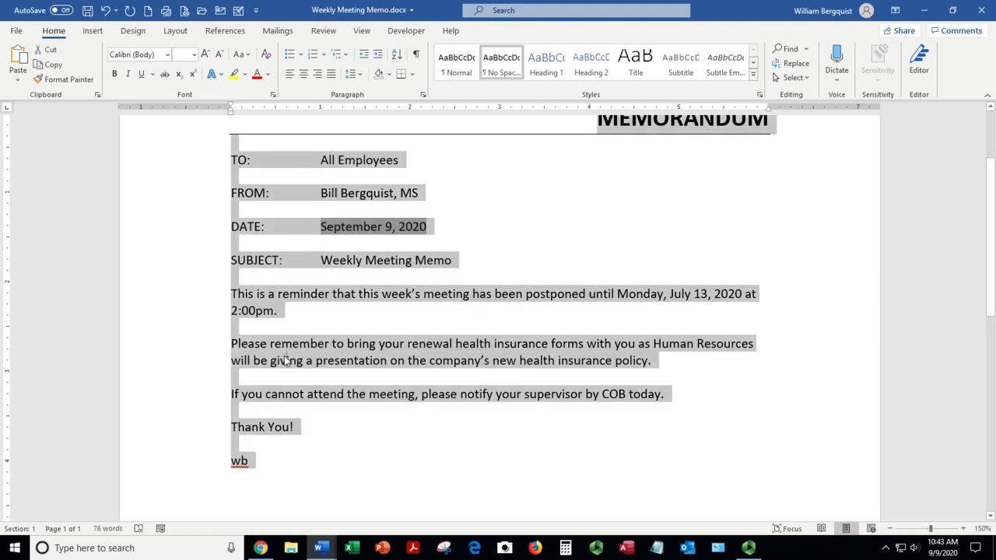
scroll(358, 366, up, 3)
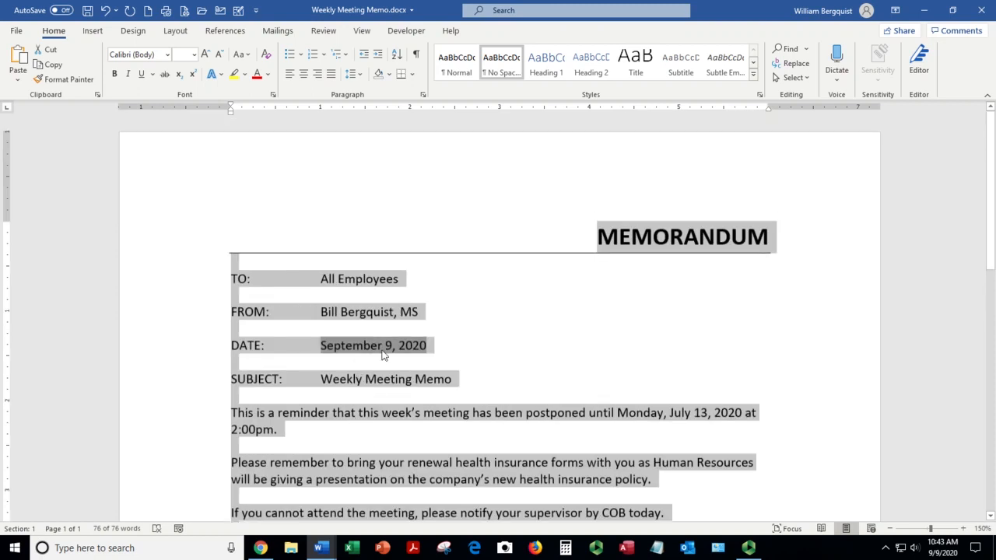
click(425, 428)
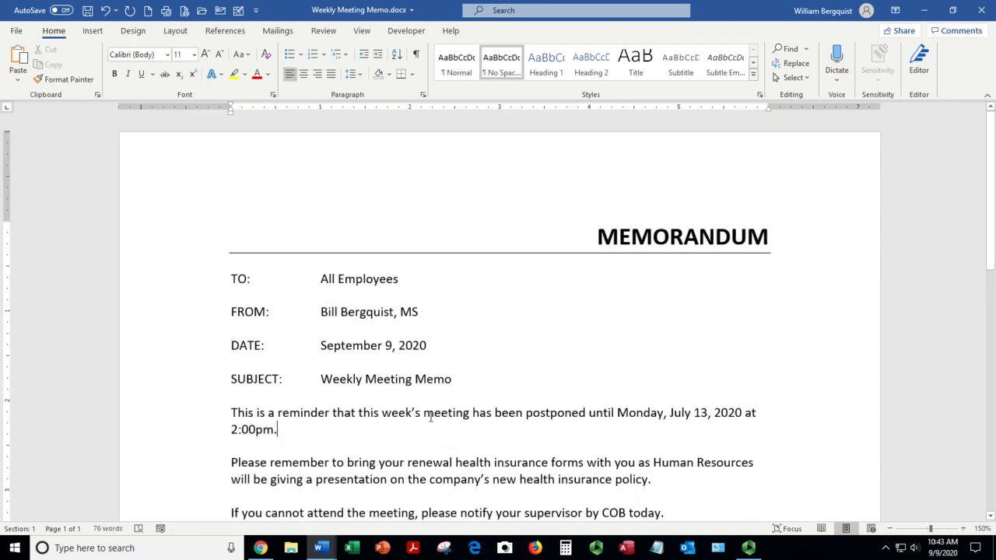
click(794, 78)
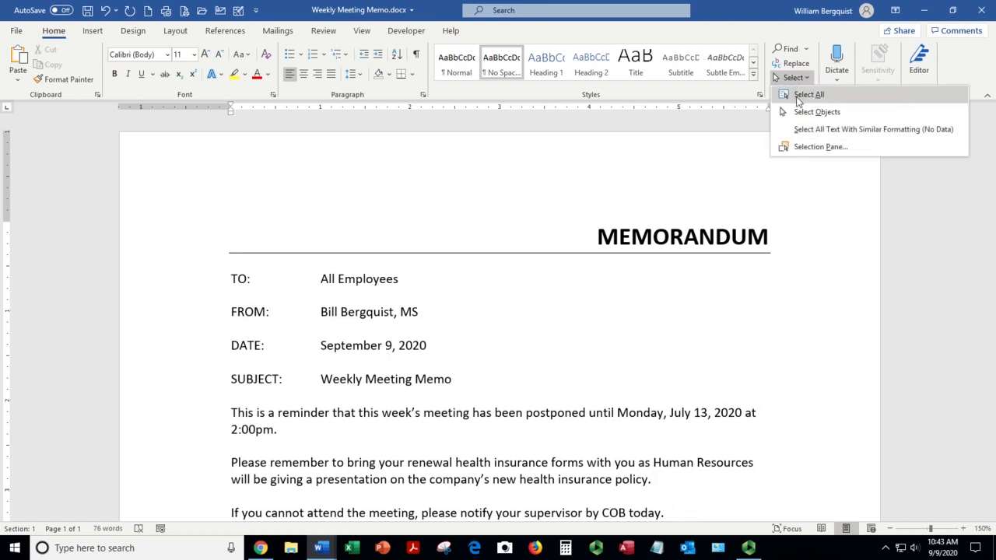
click(808, 95)
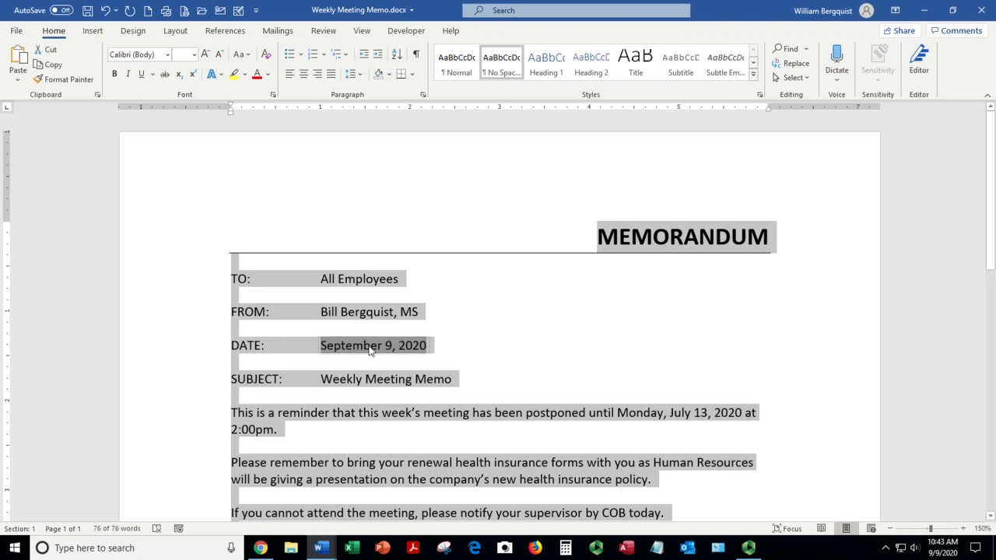
scroll(404, 364, down, 3)
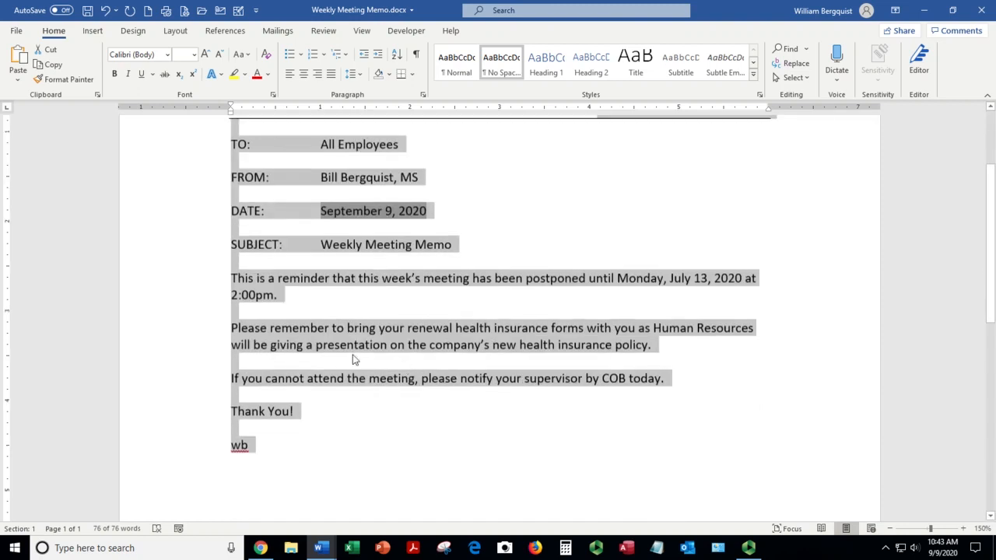
click(329, 333)
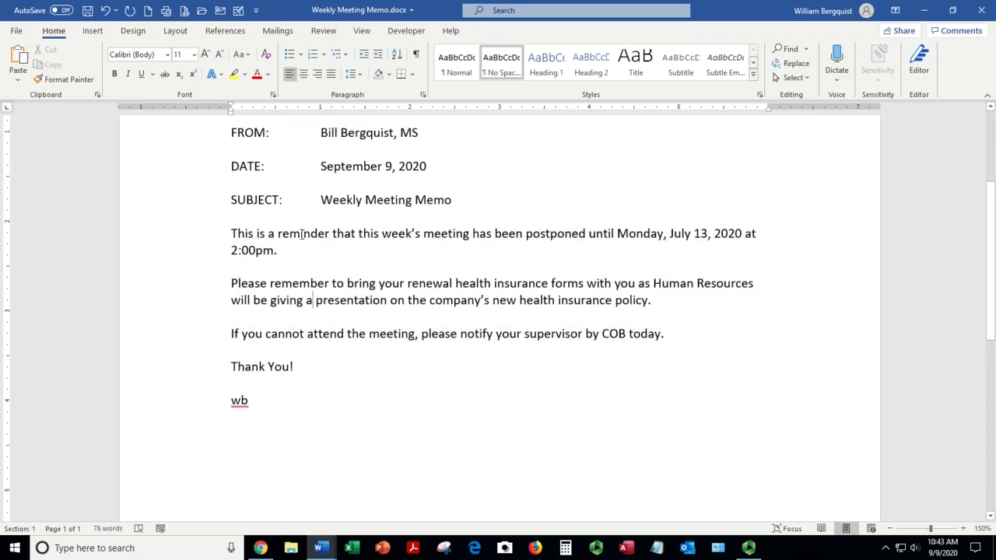
Step: Save the memo with its edited first paragraph
click(88, 11)
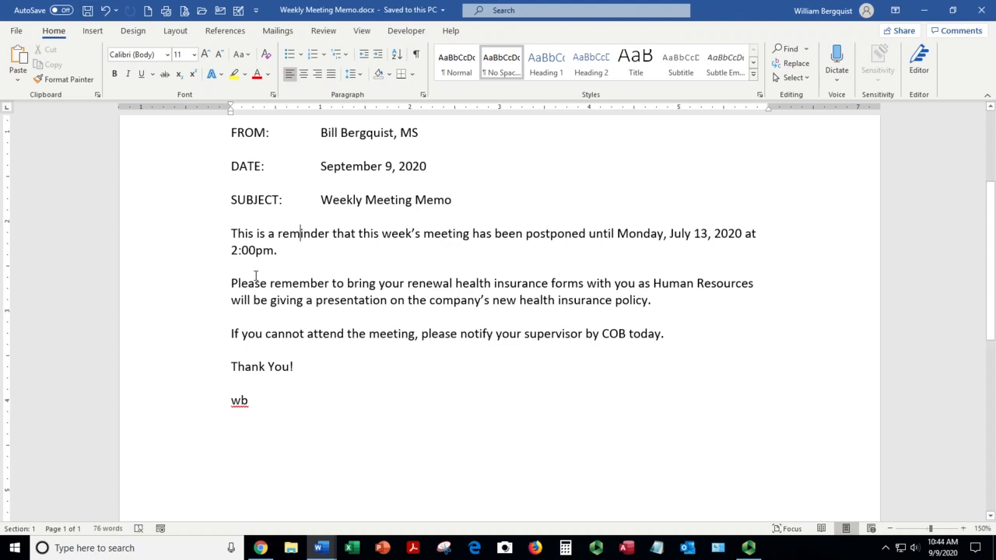
scroll(349, 306, up, 5)
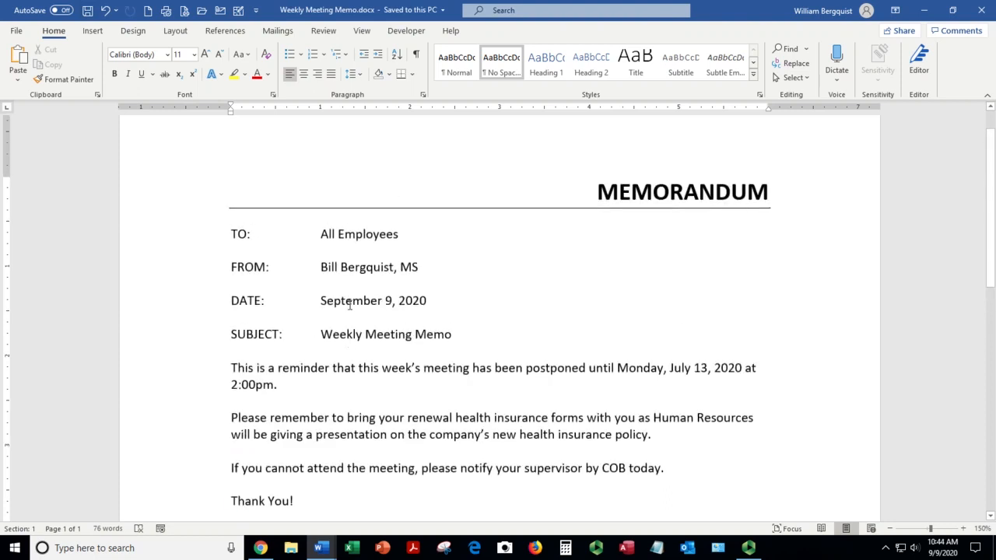
scroll(349, 309, down, 4)
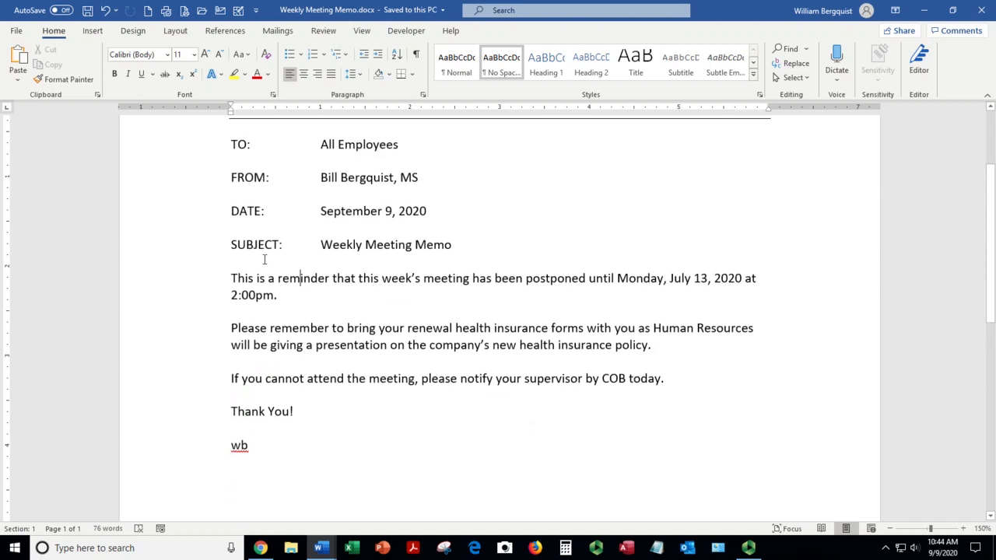
Step: Select "This is a reminder", "remember to bring", "attend the meeting", "been postponed" and "you as Human Resources" together as one multiple selection
click(237, 279)
drag(248, 279, 330, 279)
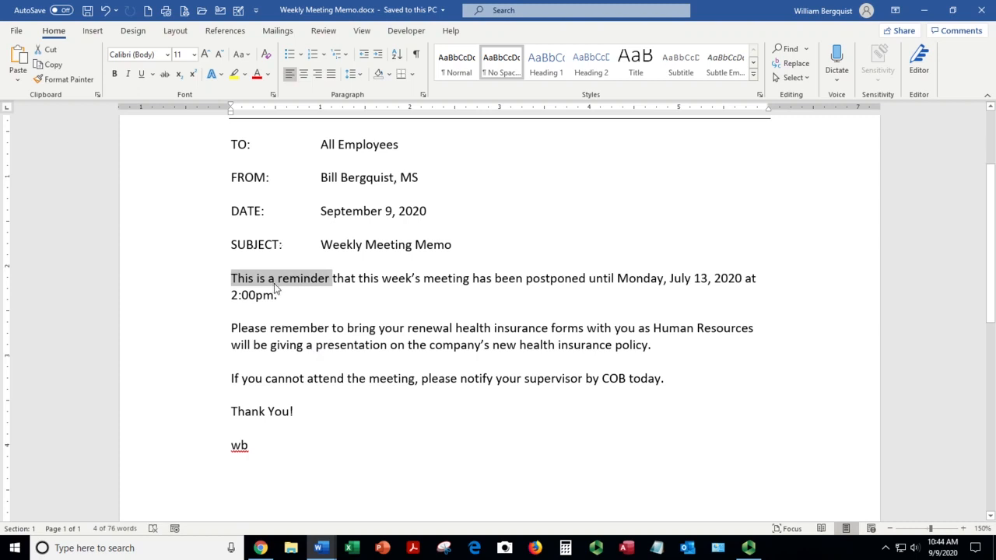
drag(316, 327, 378, 344)
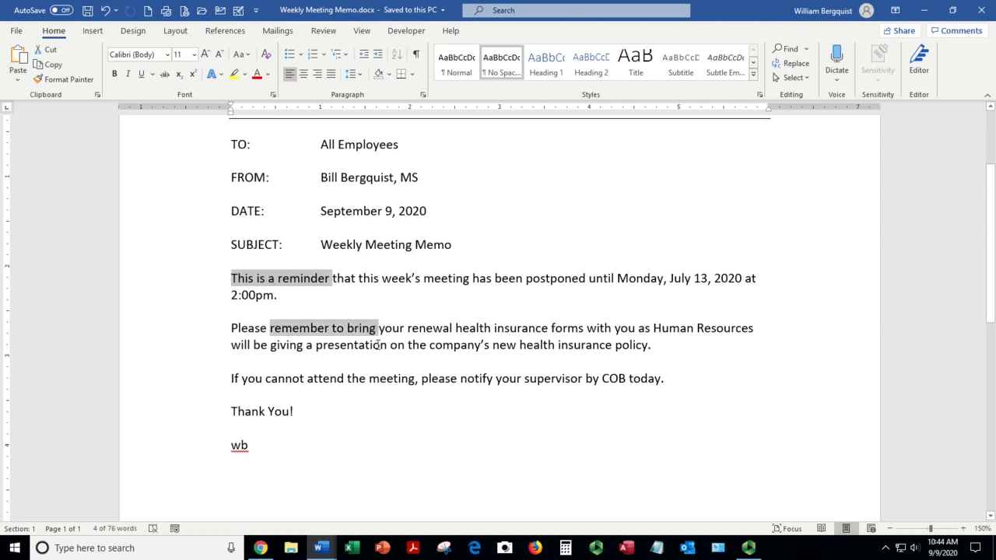
drag(347, 379, 400, 381)
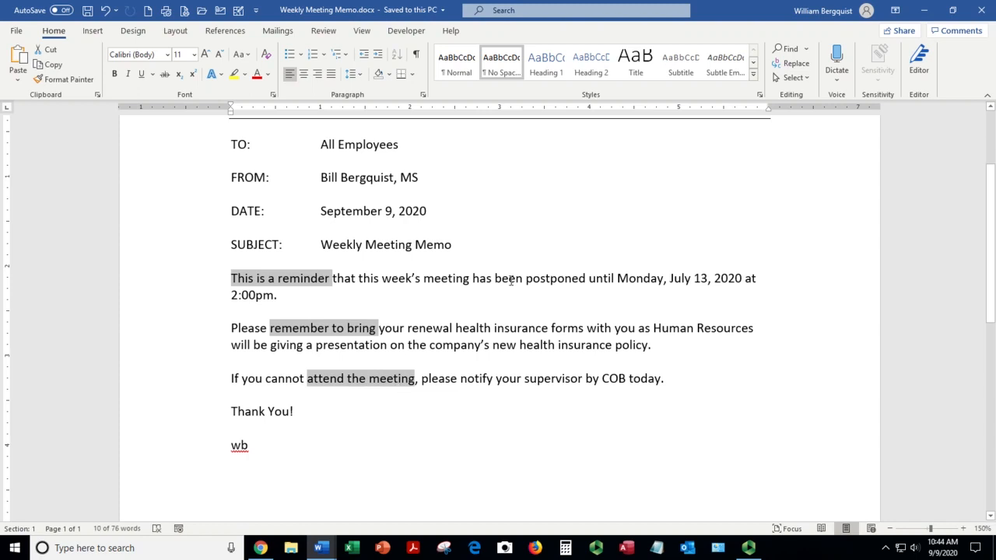
drag(495, 279, 585, 278)
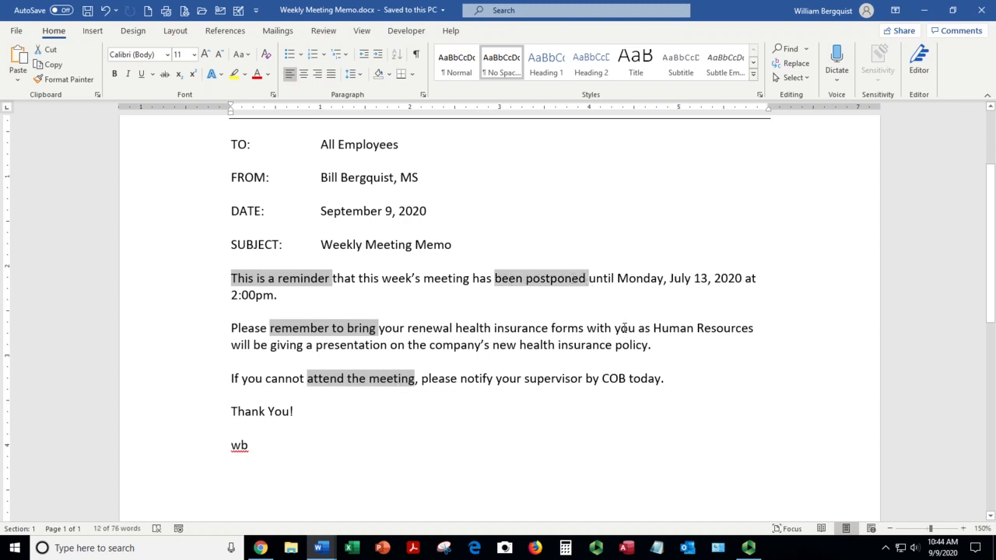
drag(615, 328, 721, 332)
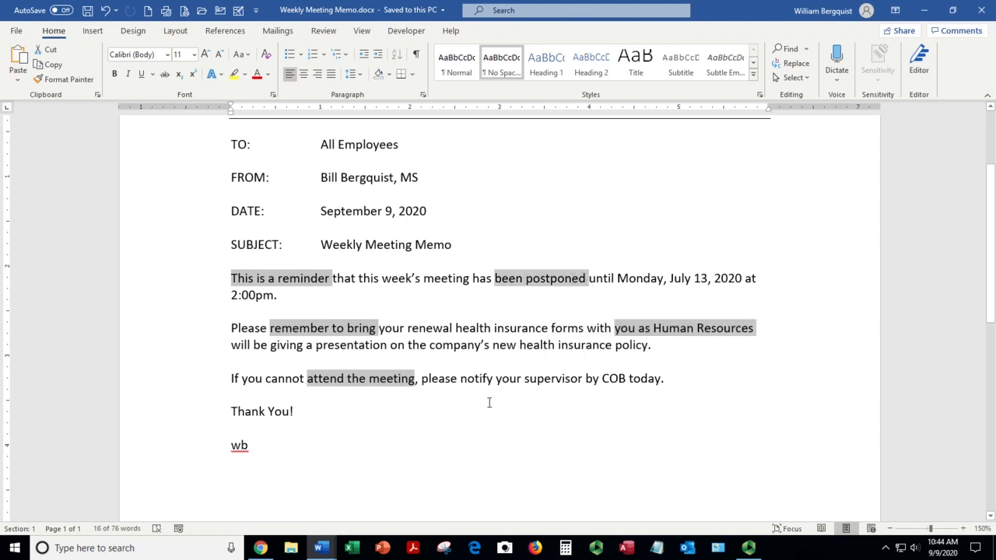
Step: Try italic, underline and bold on the five selected phrases and remove all three formats again
click(128, 74)
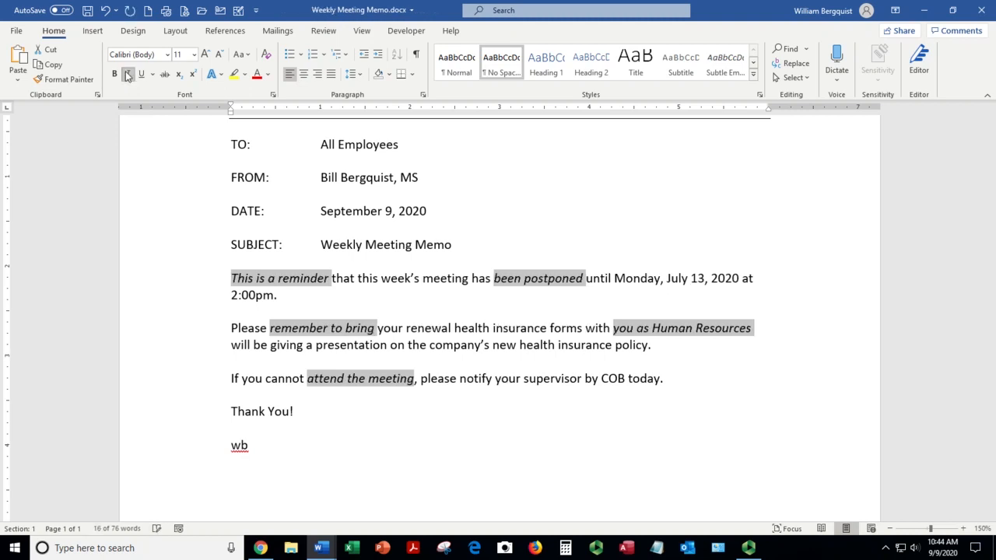
click(141, 74)
click(114, 74)
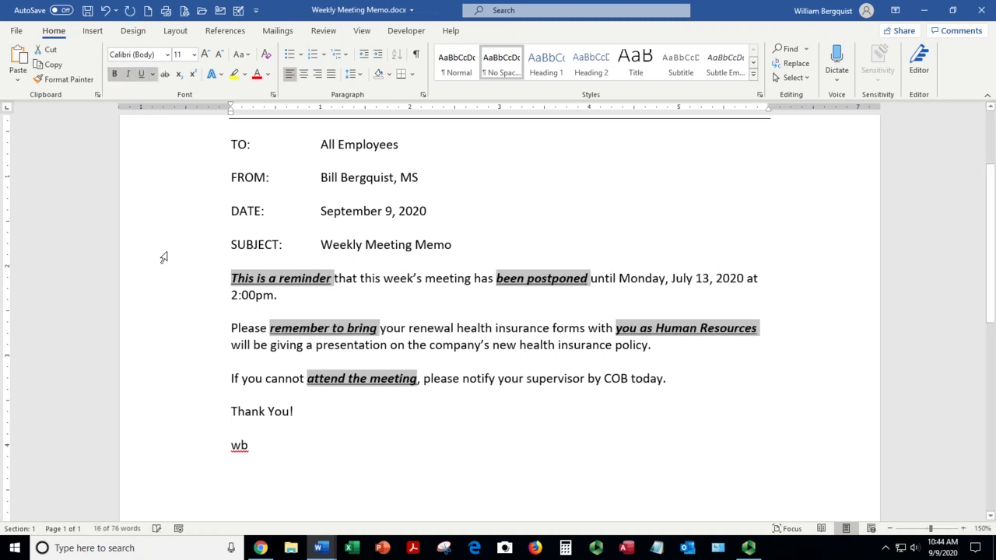
click(115, 74)
click(128, 74)
click(141, 74)
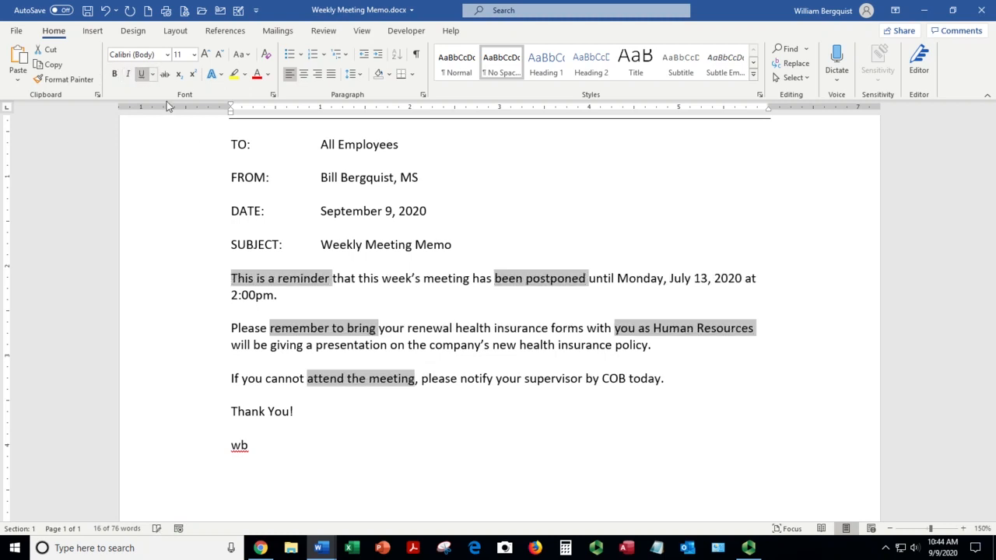
Step: Bold the words TO, FROM, DATE and SUBJECT together as one multiple selection and save the memo
click(380, 327)
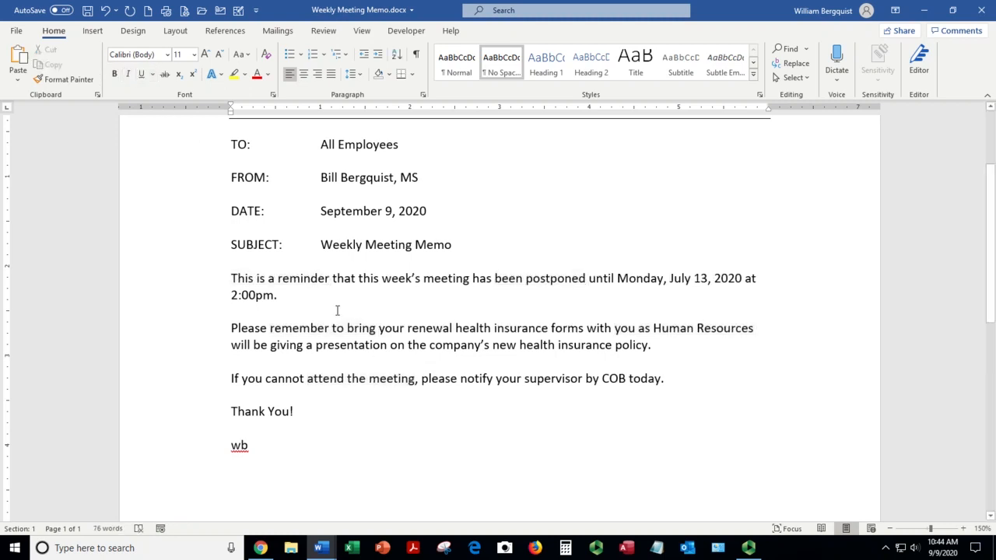
scroll(320, 308, up, 1)
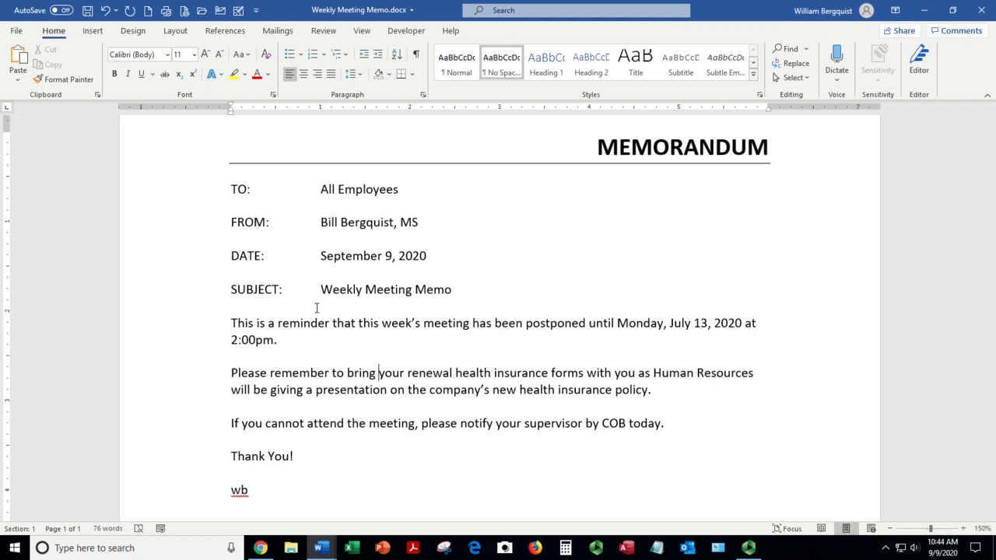
click(238, 191)
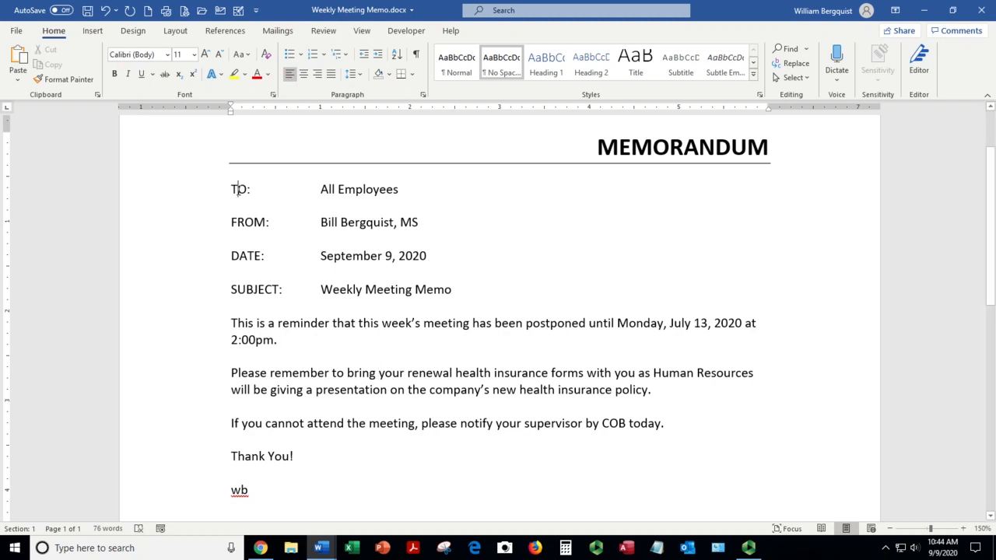
double_click(238, 189)
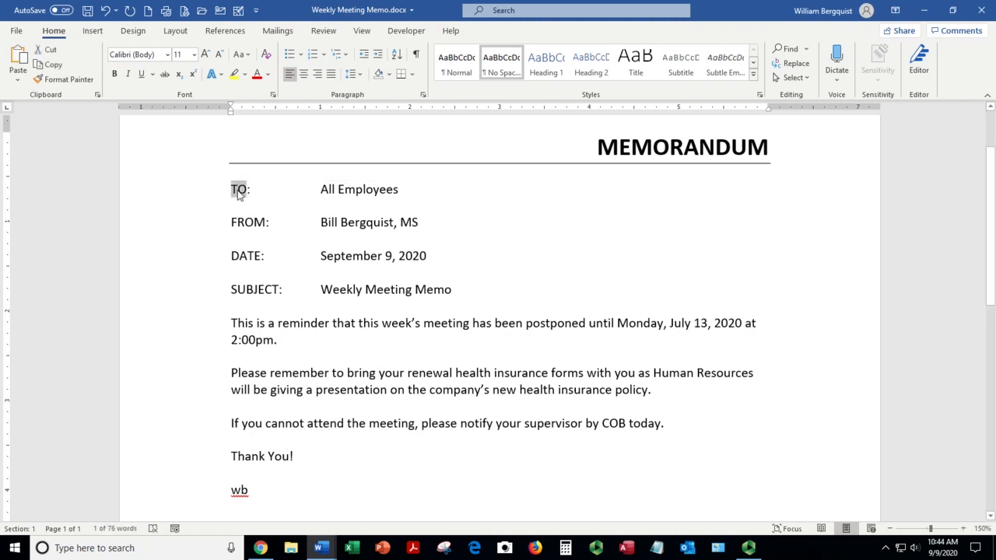
ctrl+double_click(249, 223)
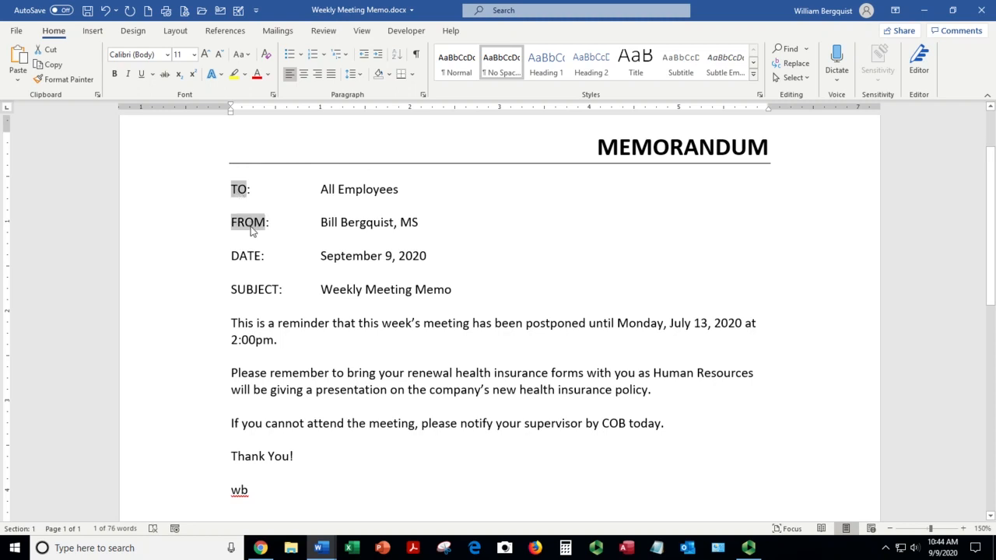
ctrl+double_click(246, 257)
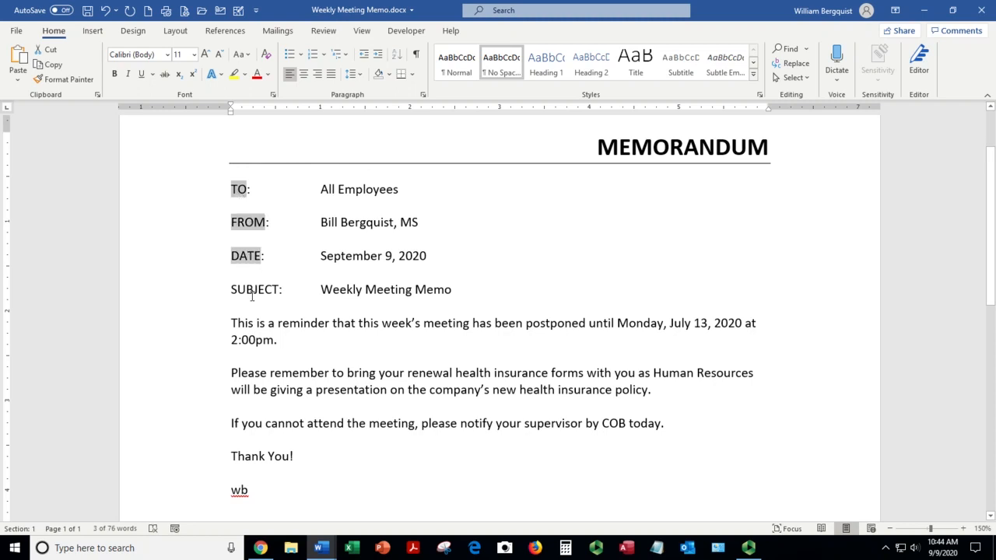
ctrl+double_click(251, 291)
click(114, 74)
click(309, 352)
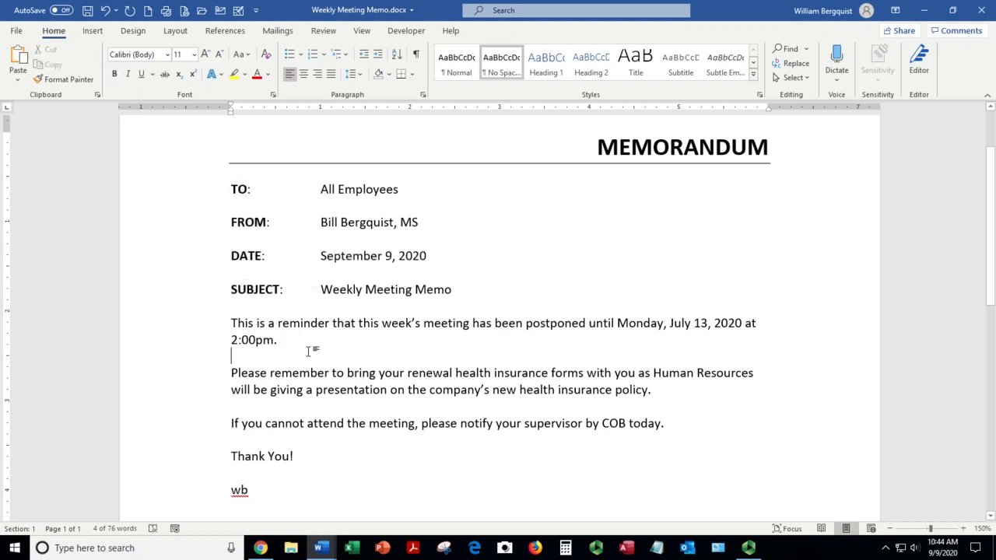
click(88, 13)
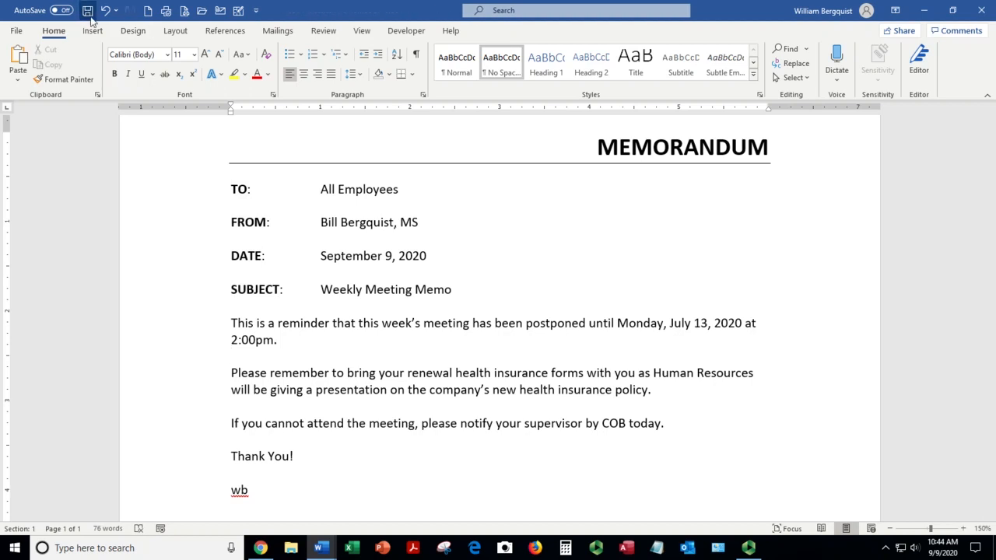
Step: Look over the memo in the print preview and return to the document without printing
scroll(409, 350, up, 3)
scroll(406, 352, down, 3)
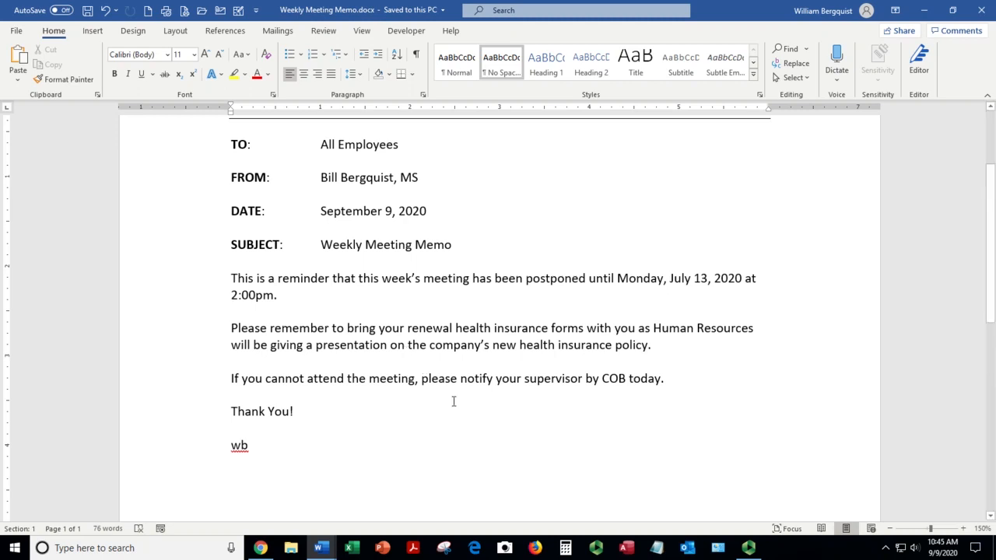
key(ctrl+p)
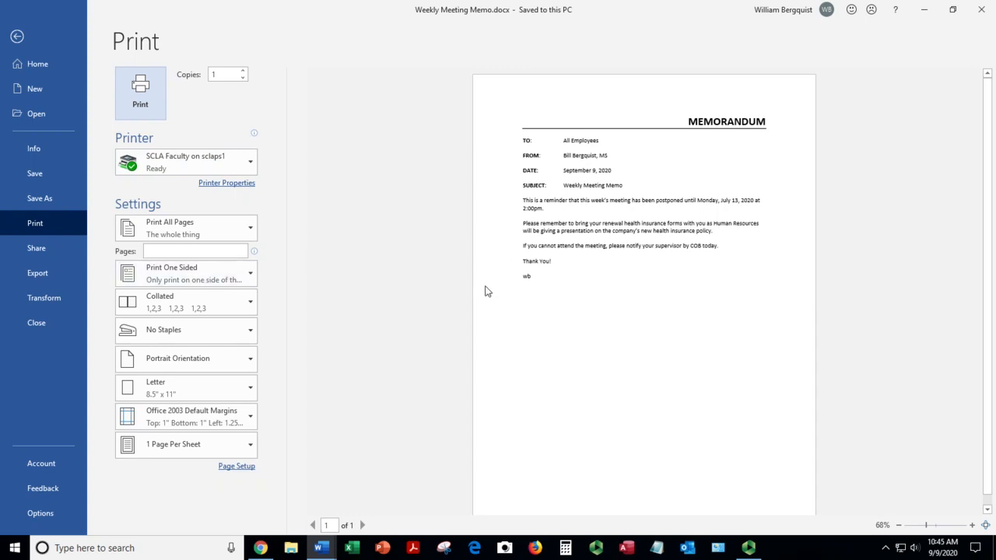
click(18, 36)
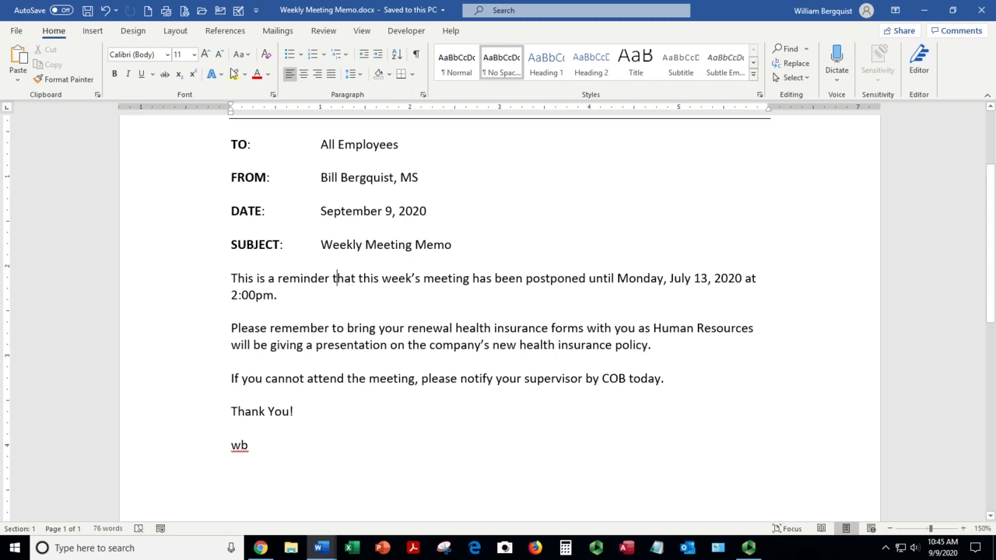
Step: Save a PDF copy of the memo in the Documents folder under the file name "My memo"
click(334, 195)
key(F12)
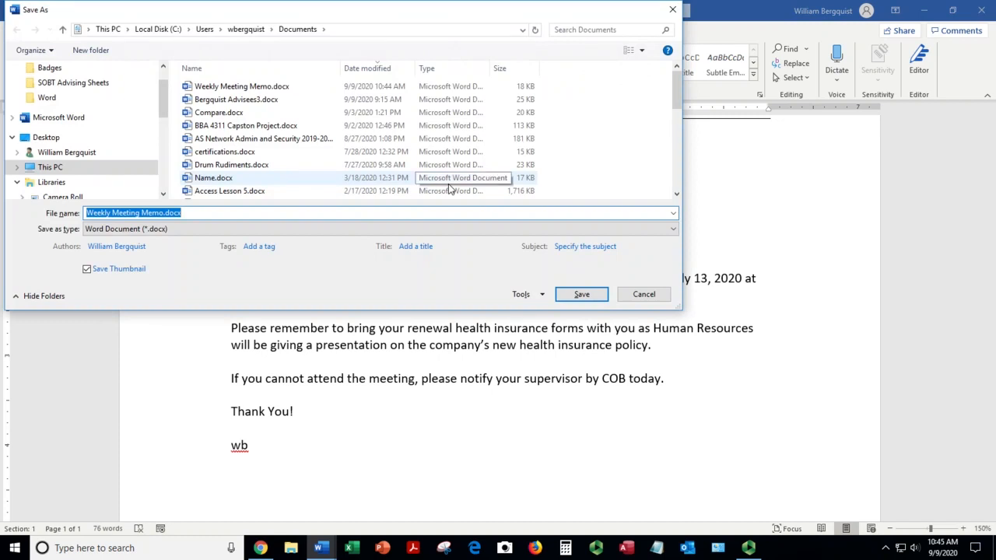
click(117, 229)
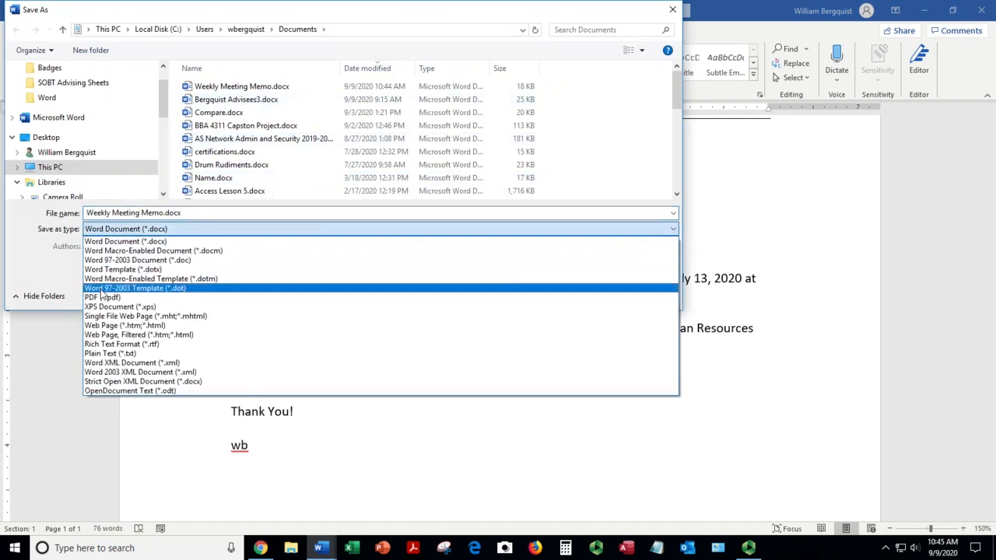
click(102, 298)
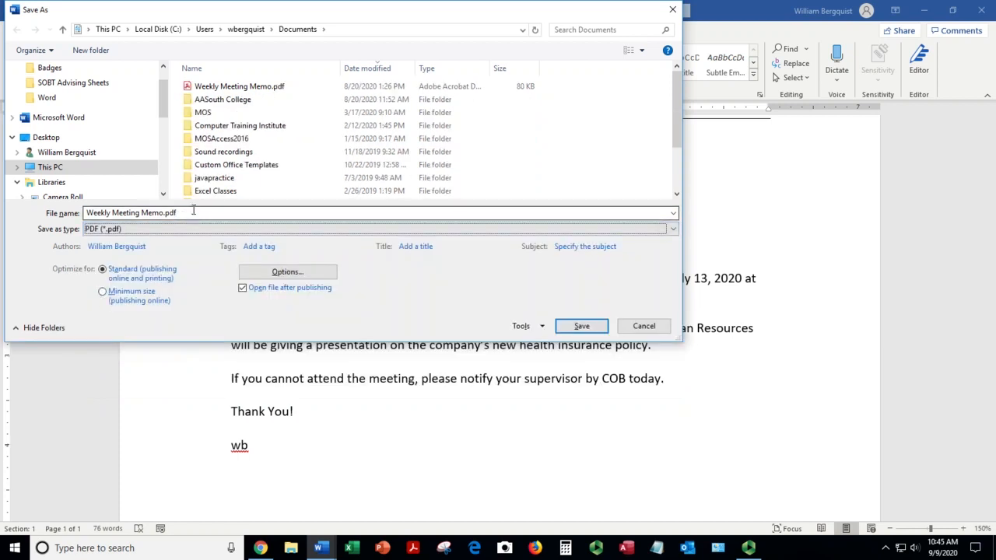
click(88, 213)
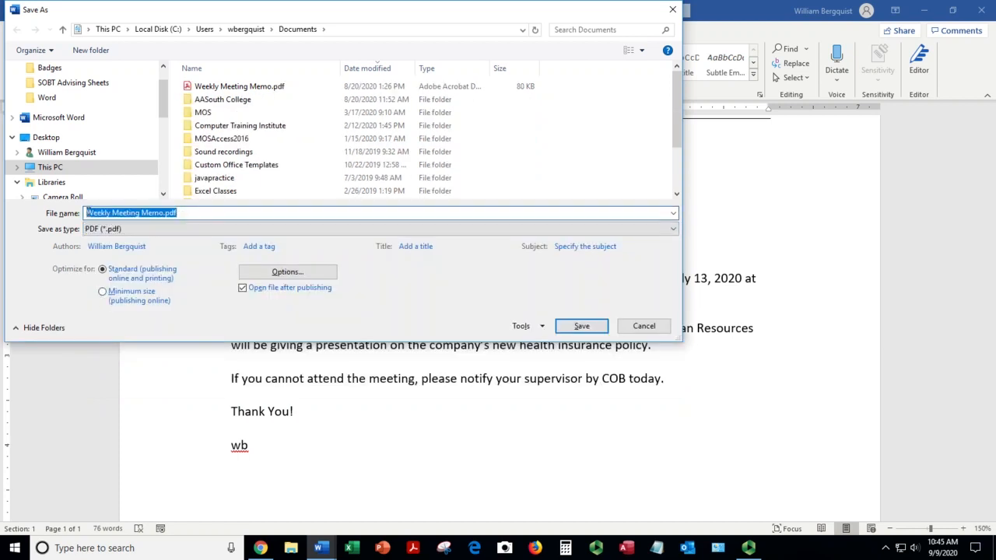
text(My memo.p)
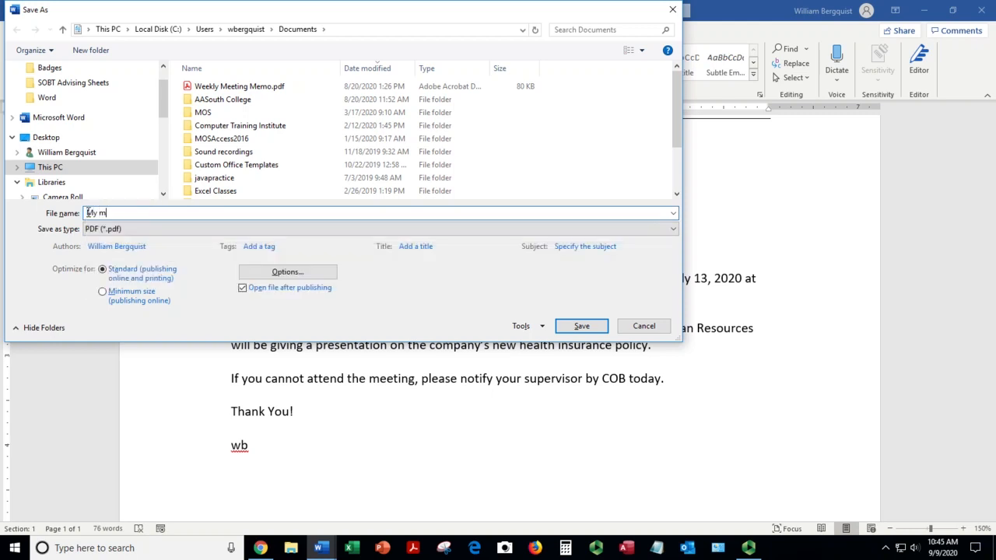
text(df)
key(BackSpace)
key(BackSpace)
key(BackSpace)
key(BackSpace)
click(582, 325)
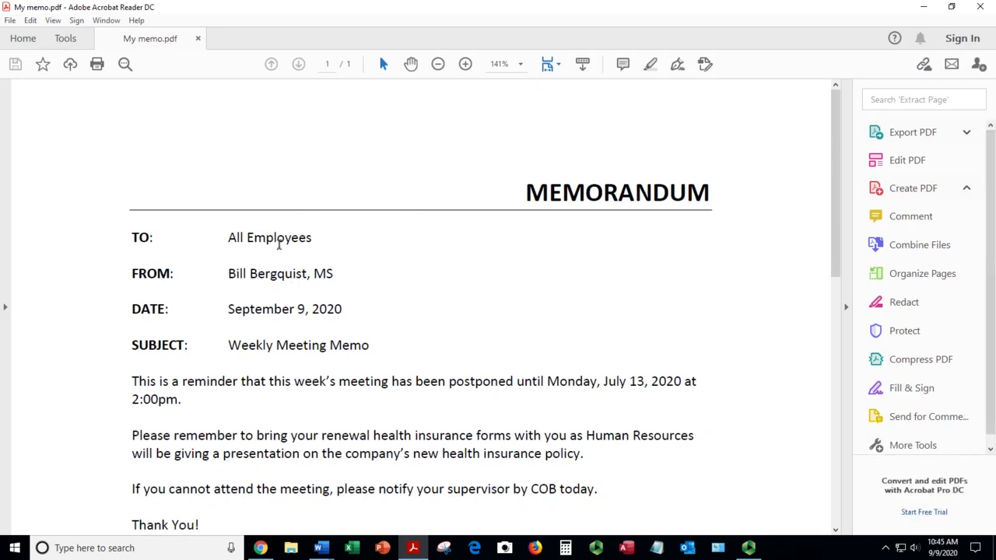
Step: Look over the exported PDF in Acrobat Reader, close it and return to the top of the memo in Word
mouse_move(839, 133)
mouse_down()
mouse_move(832, 375)
mouse_move(833, 129)
mouse_up()
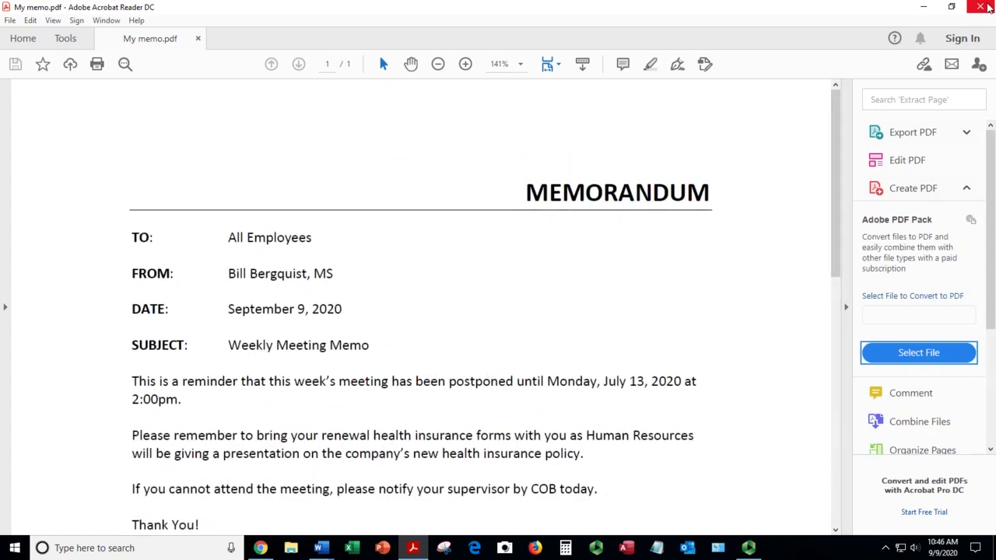
click(988, 7)
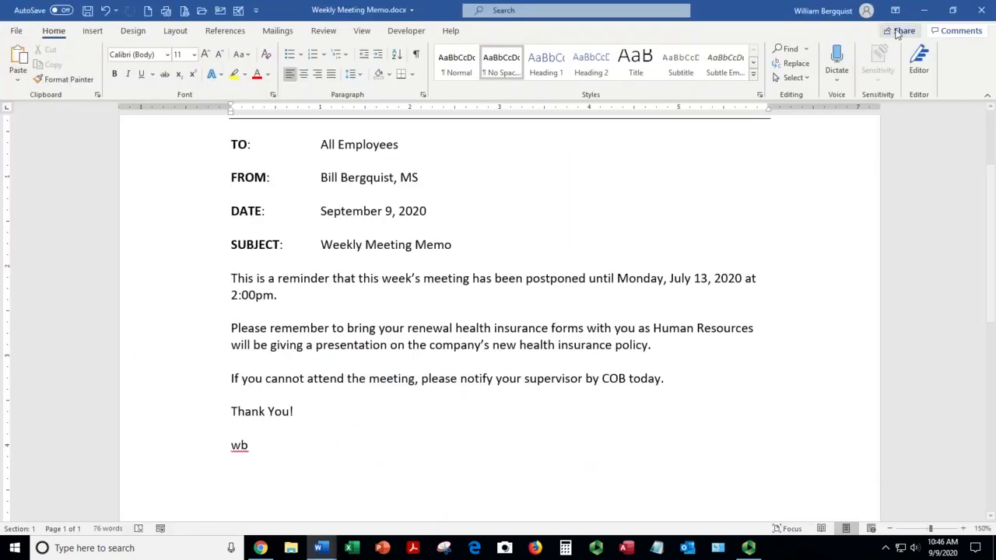
scroll(567, 292, up, 3)
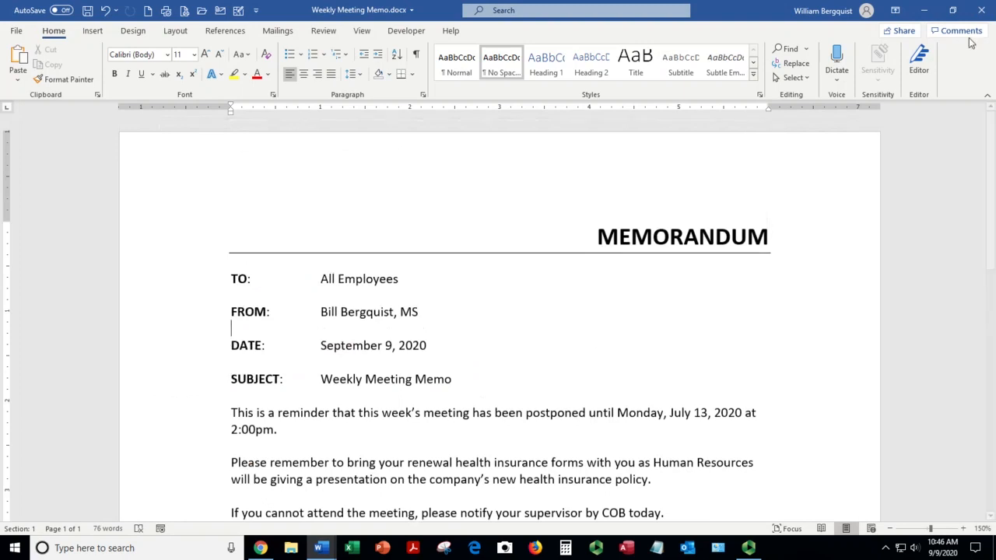